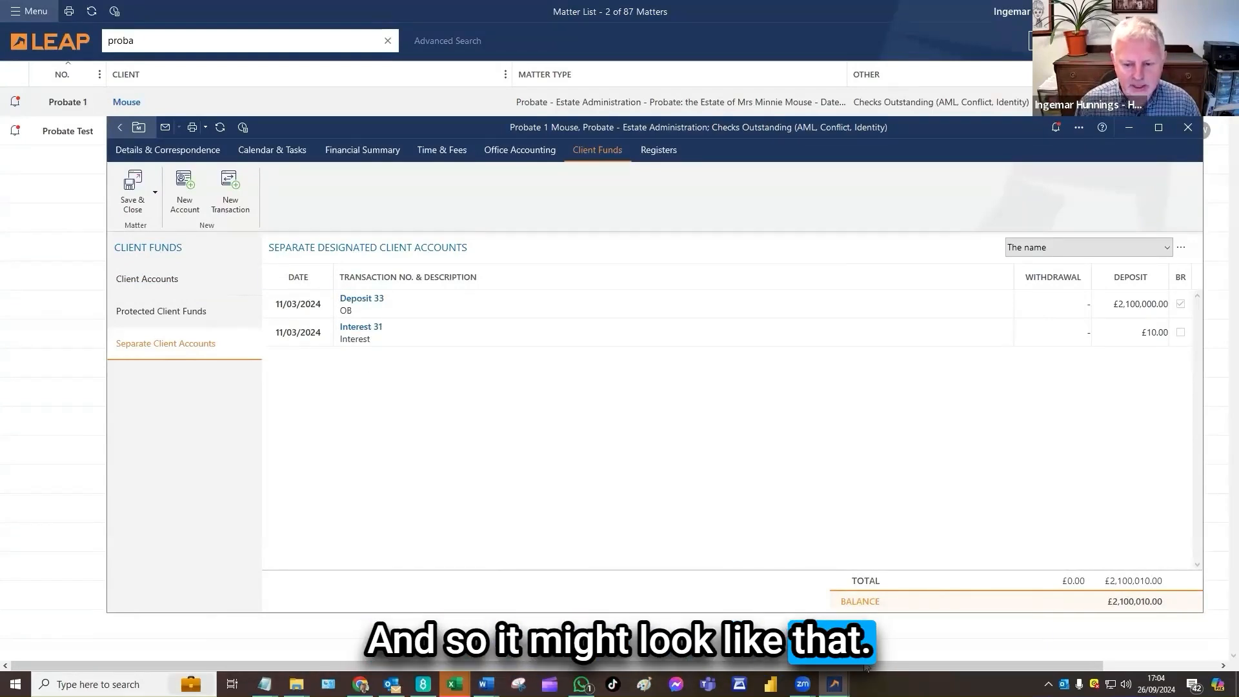
Switch to the Employment test matter and open the separate client accounts within its client funds
{"action": "mouse_move", "coordinate": [834, 684]}
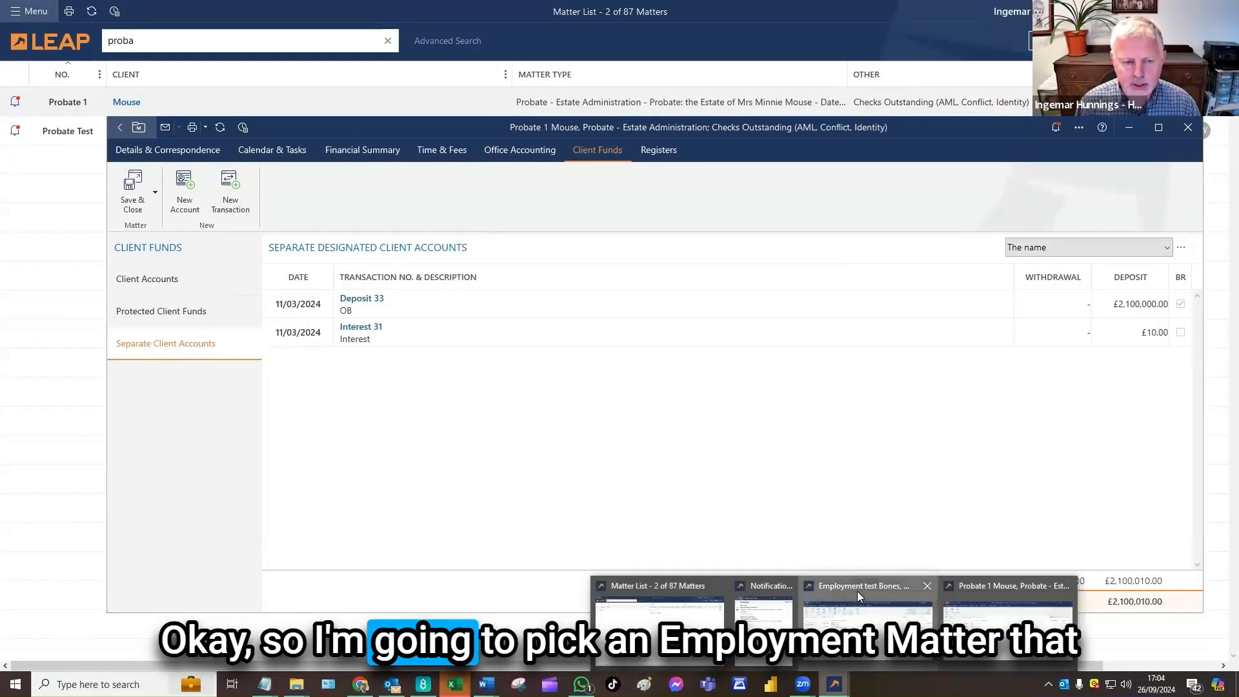
{"action": "left_click", "coordinate": [856, 591]}
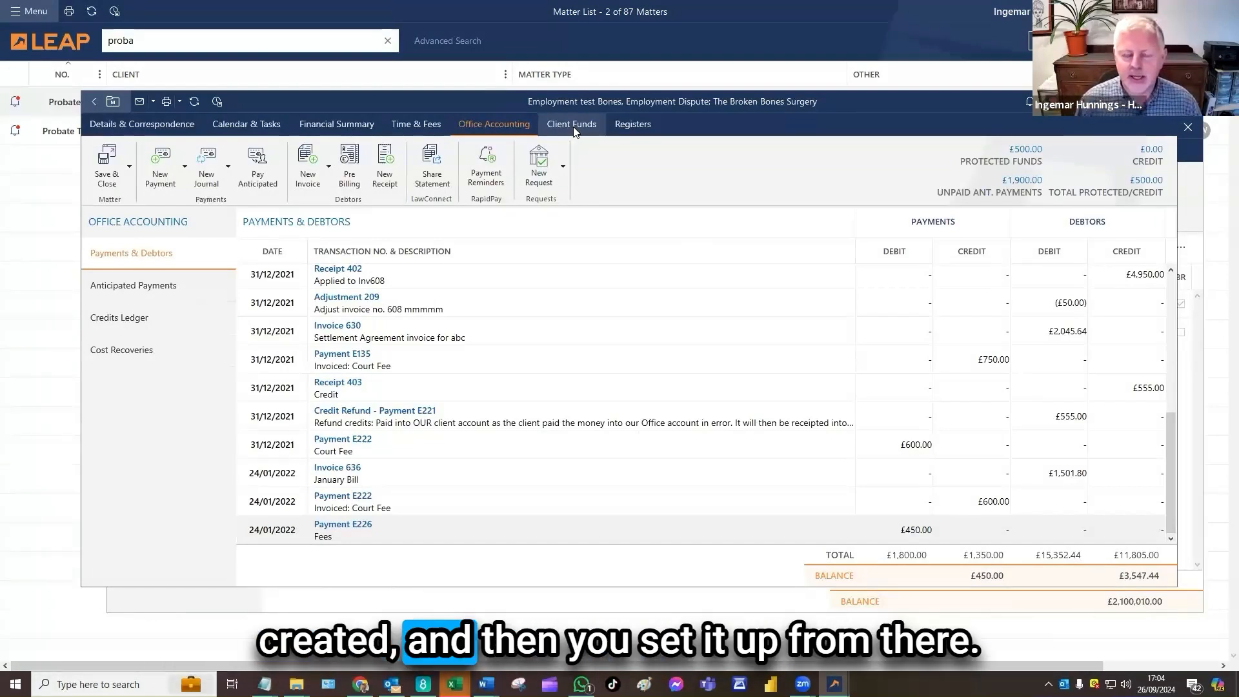
{"action": "left_click", "coordinate": [575, 132]}
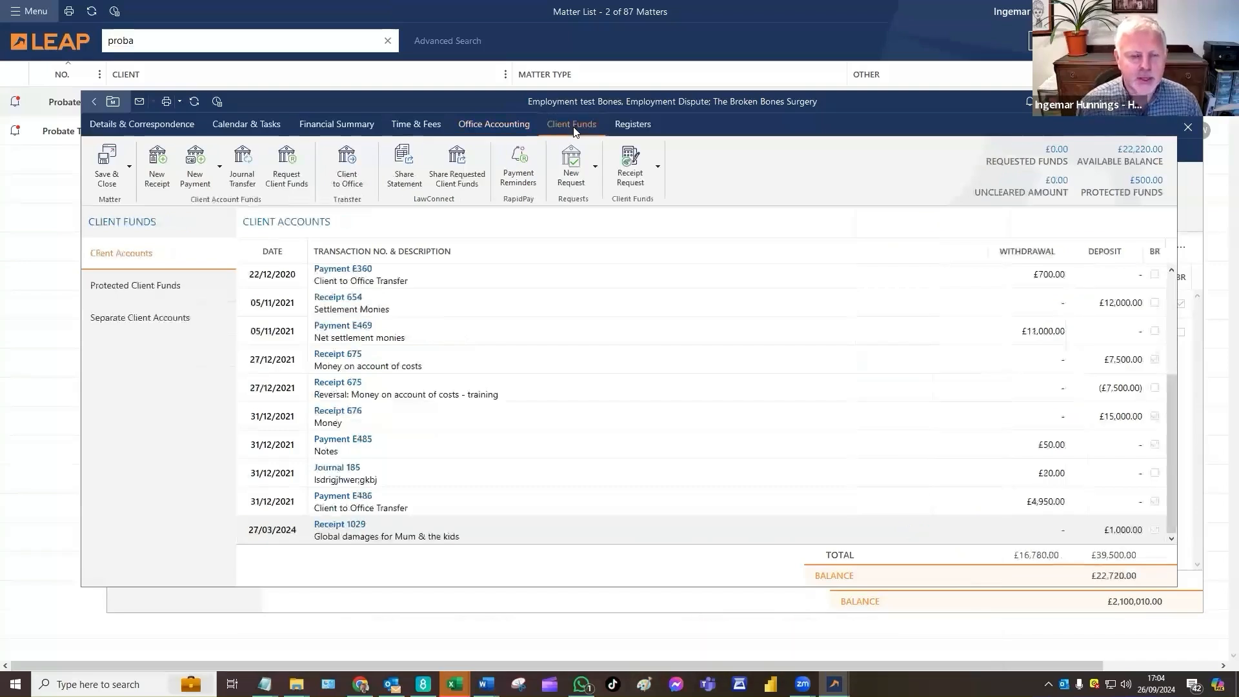
{"action": "left_click", "coordinate": [149, 319]}
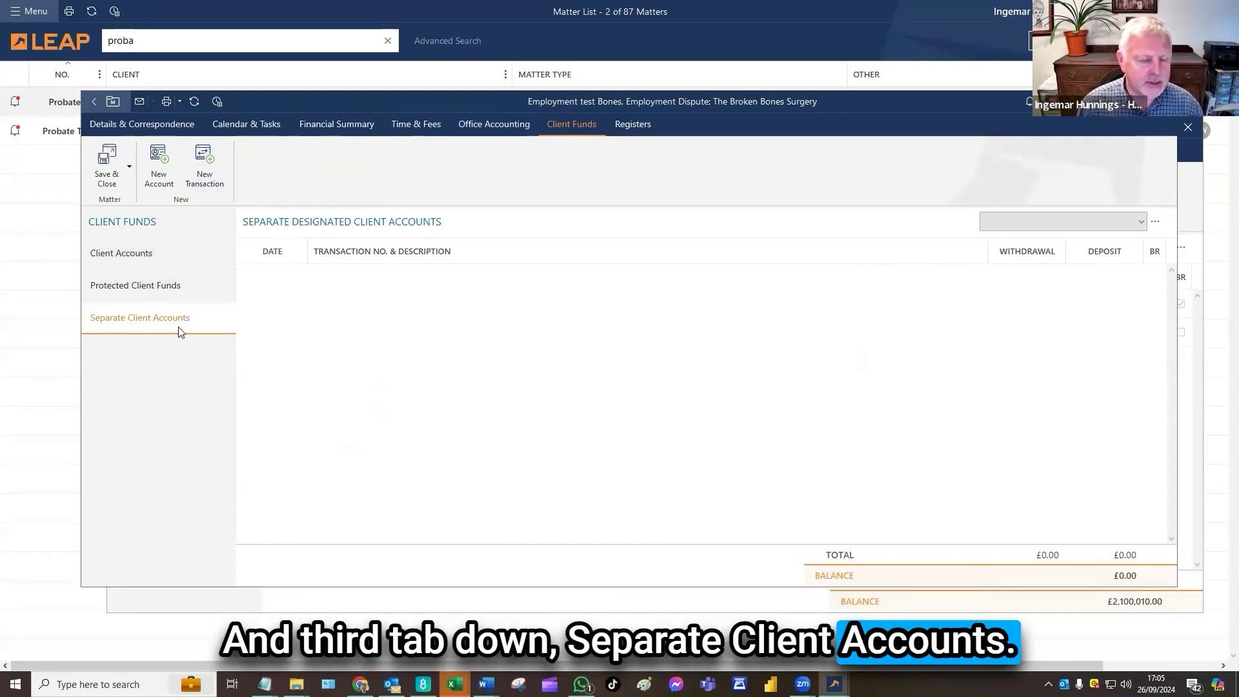
Start a new designated client account called Named Account with The Bank as institution, entering its sort code and account number
{"action": "left_click", "coordinate": [159, 177]}
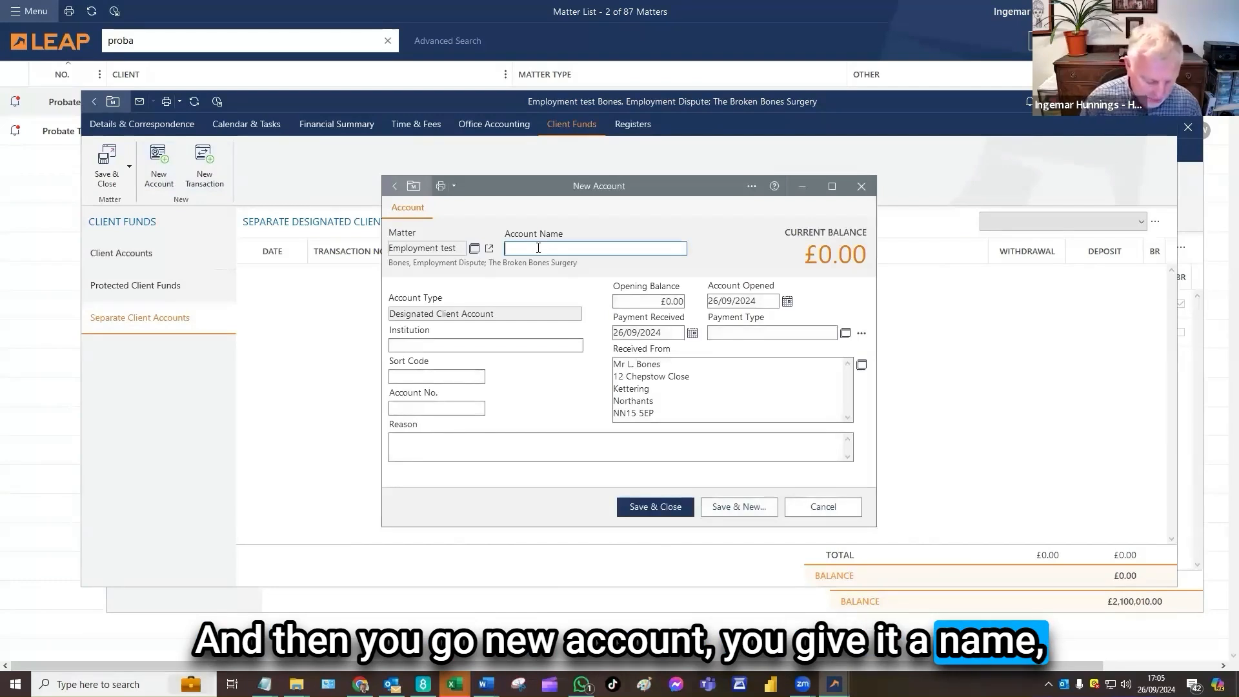
{"action": "type", "text": "Named Account"}
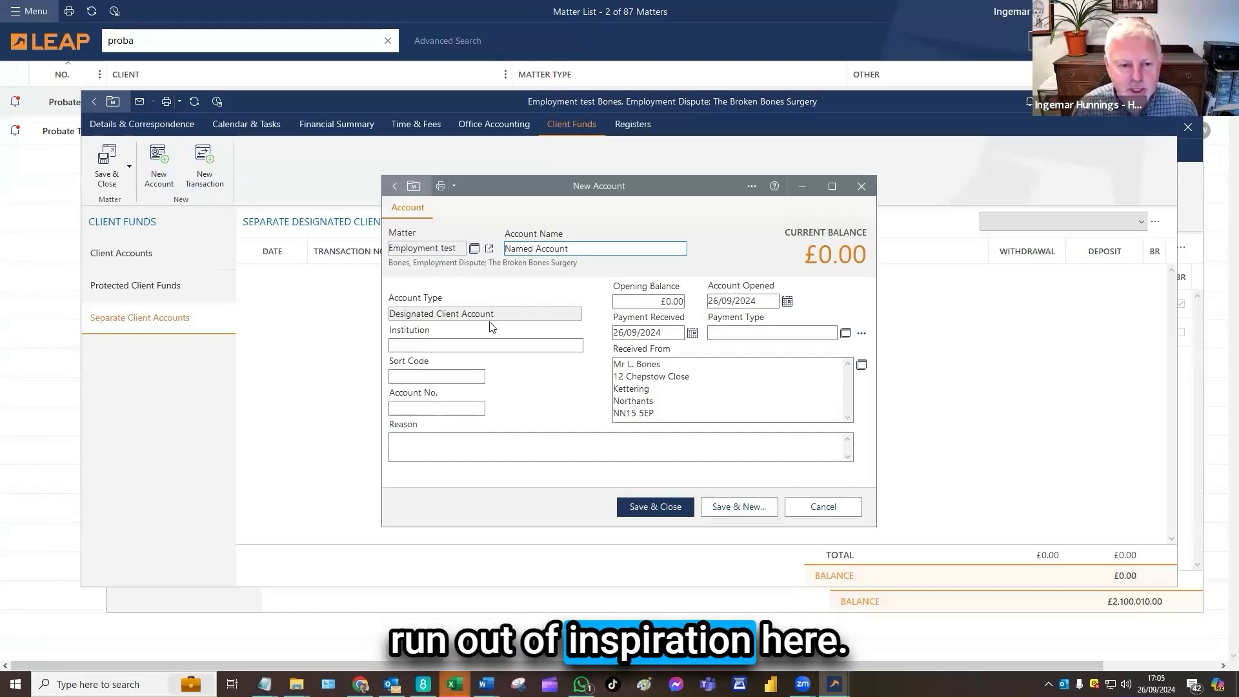
{"action": "left_click", "coordinate": [442, 349]}
{"action": "type", "text": "T"}
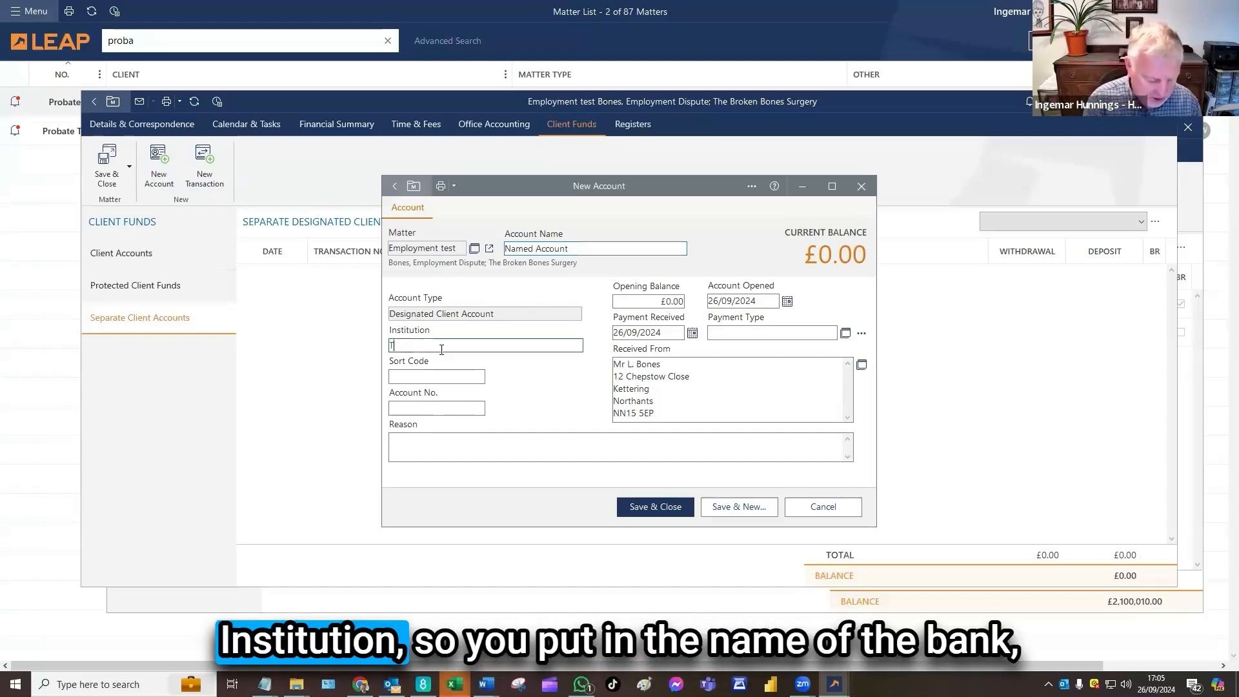
{"action": "type", "text": "he Bank"}
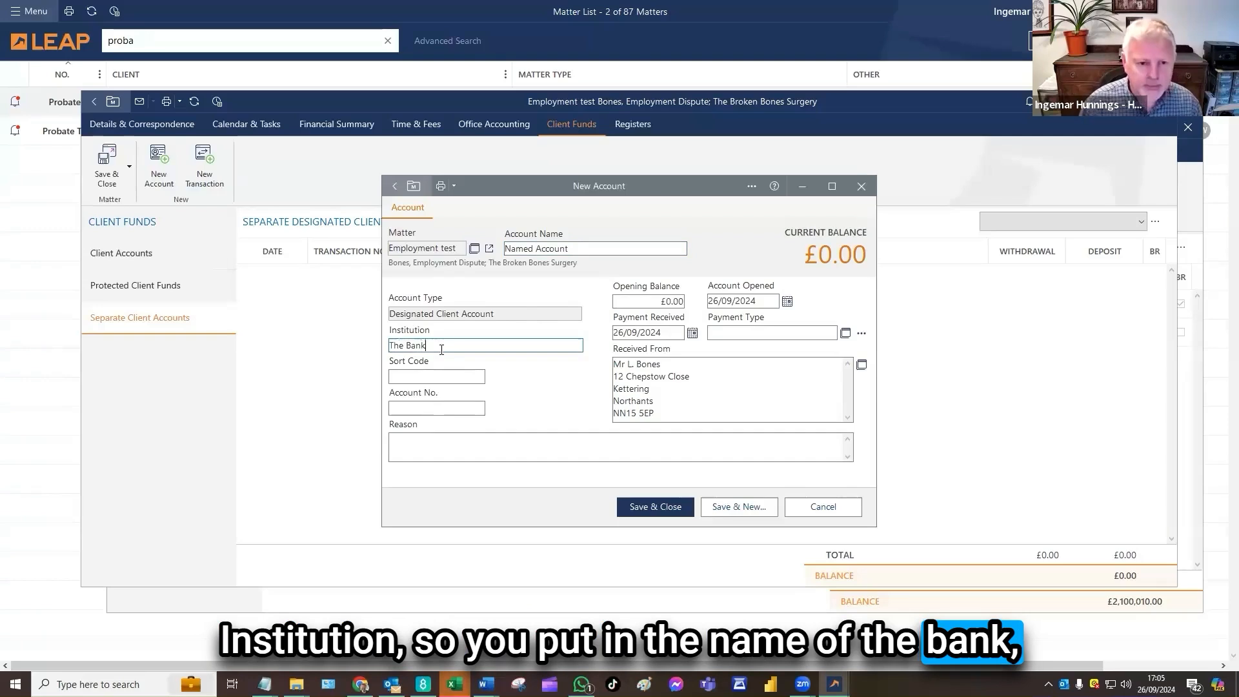
{"action": "left_click", "coordinate": [459, 375]}
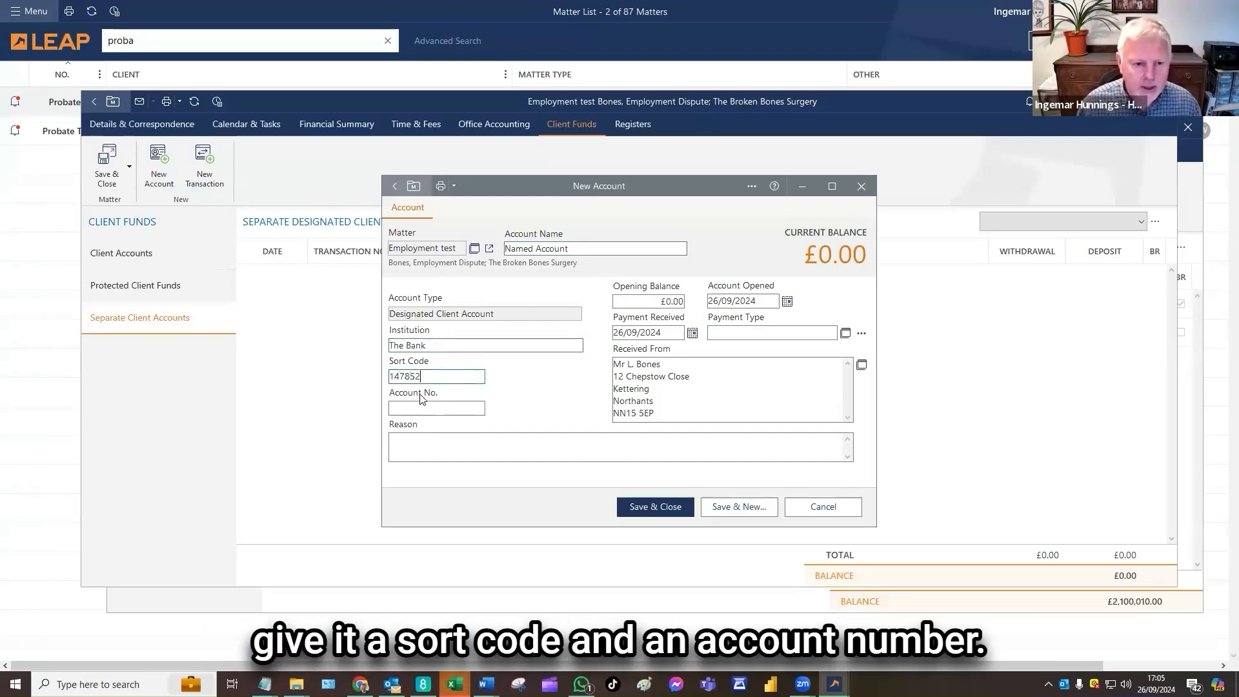
{"action": "type", "text": "123"}
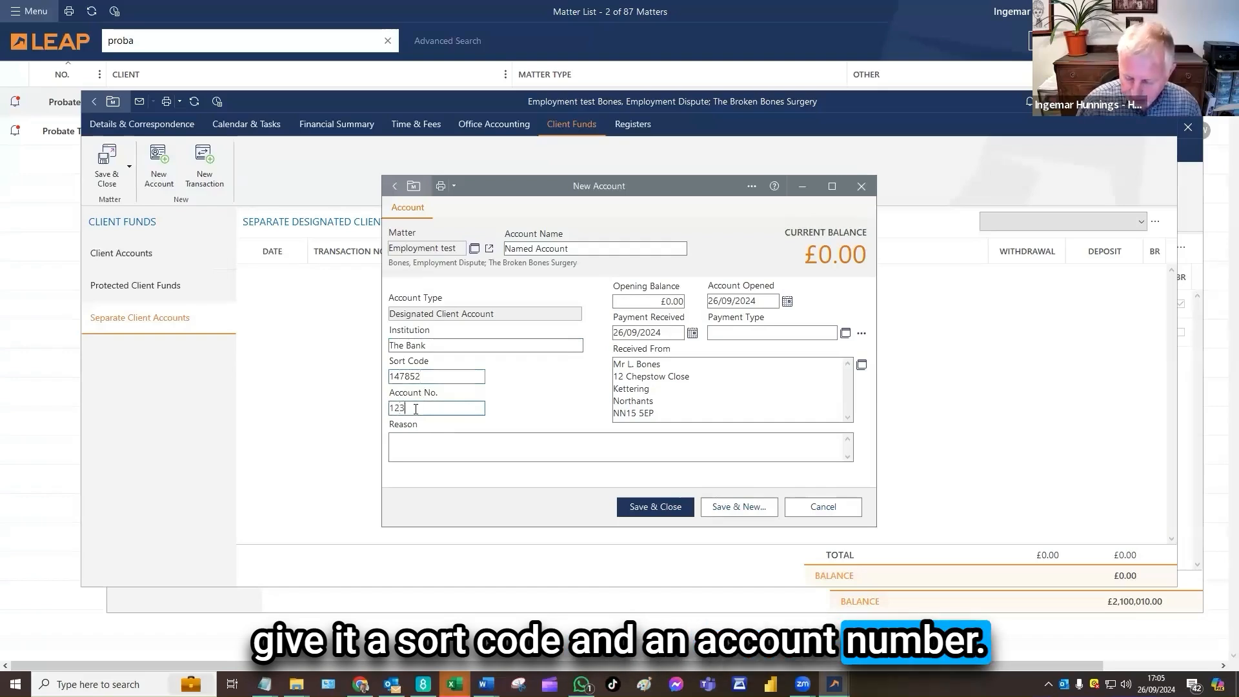
{"action": "type", "text": "65478"}
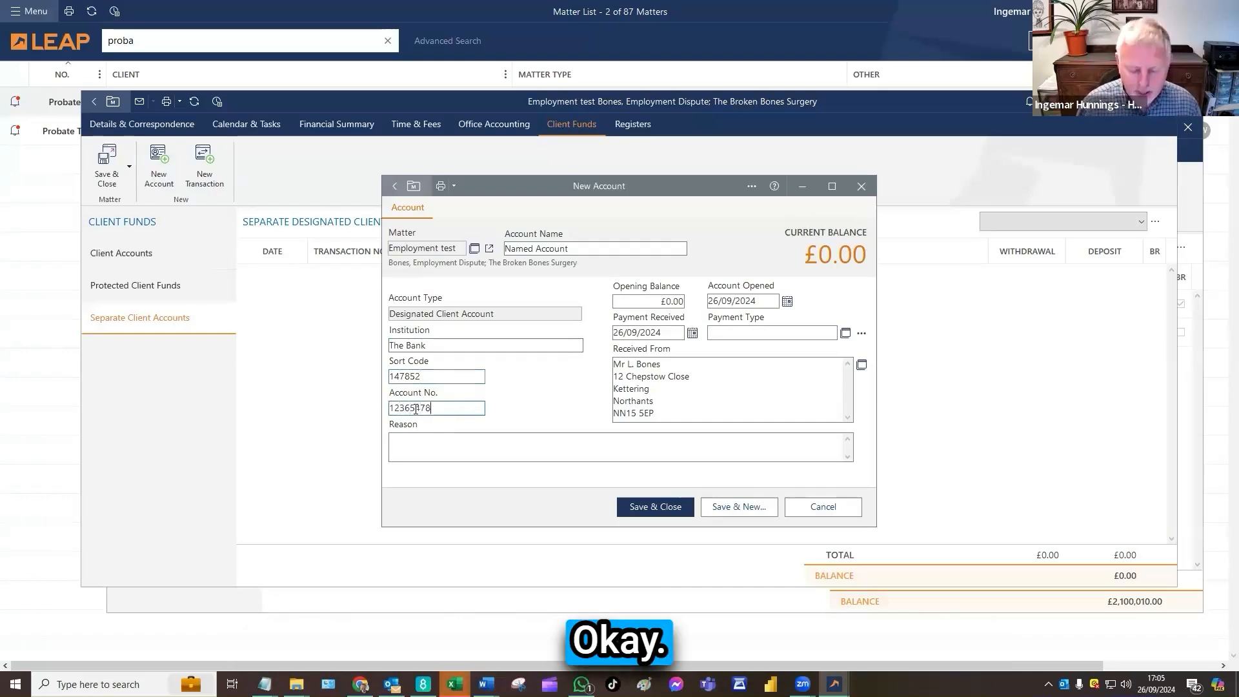
Set the new account's opening balance to £2,500,000.00
{"action": "left_click", "coordinate": [645, 302]}
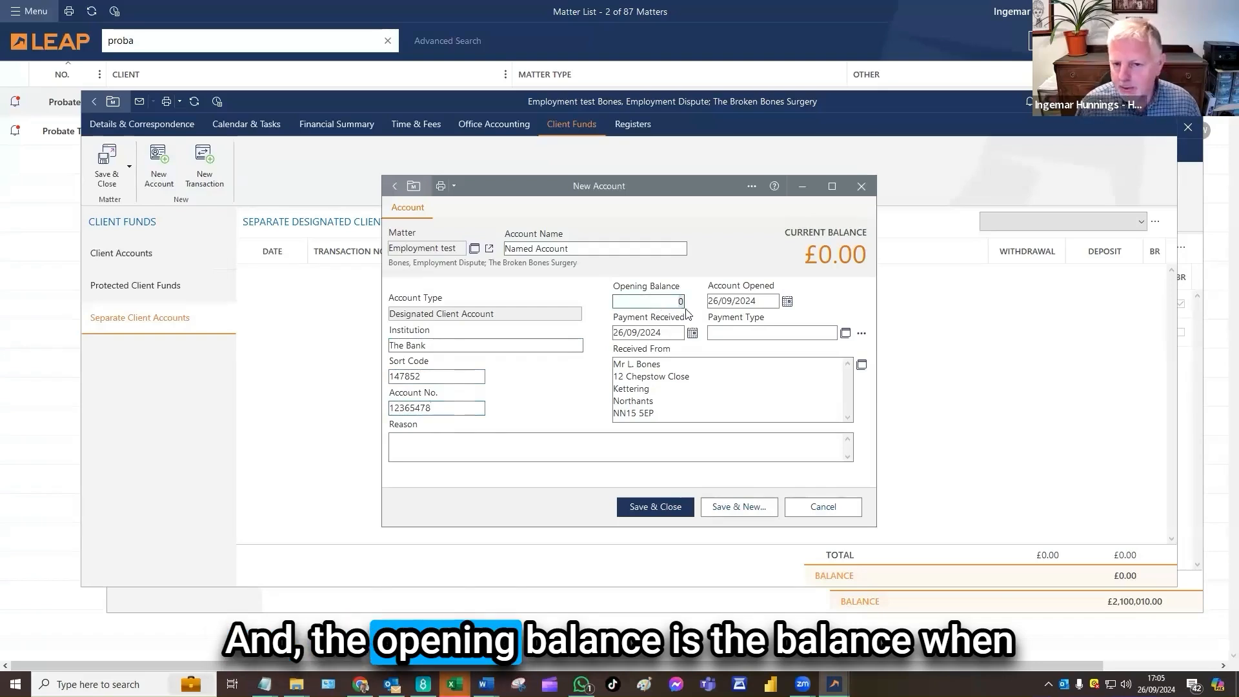
{"action": "left_click", "coordinate": [648, 308]}
{"action": "type", "text": "25000000"}
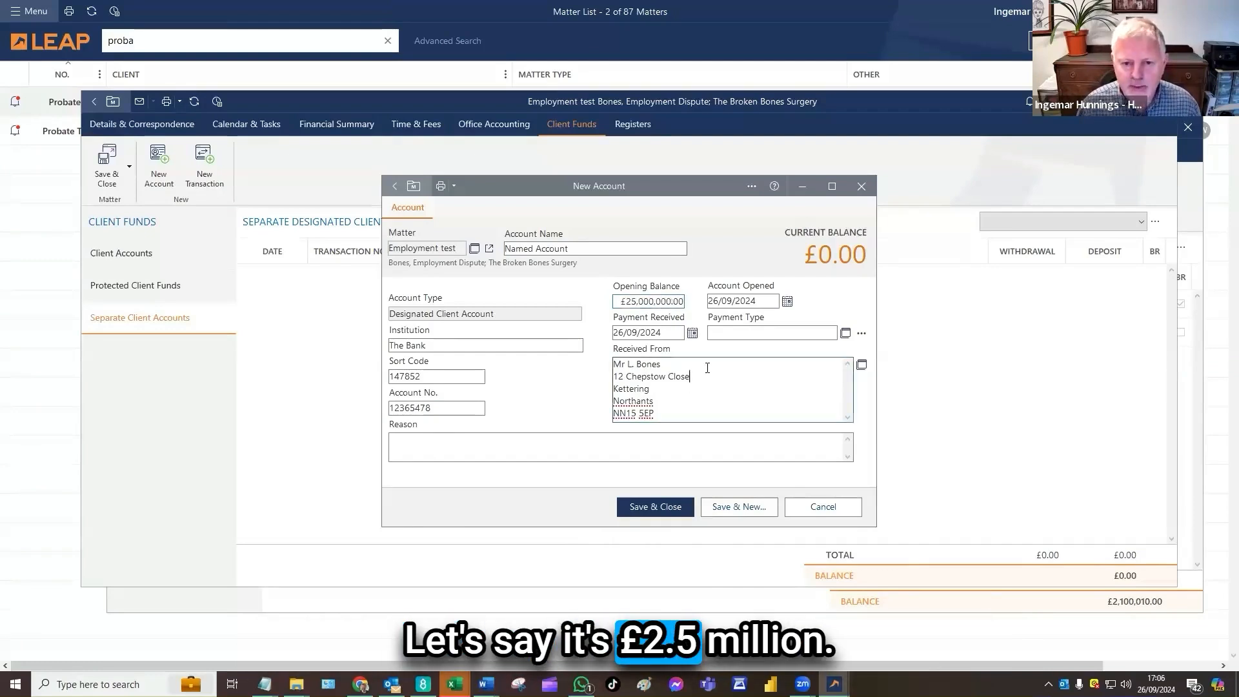
{"action": "left_click", "coordinate": [669, 302]}
{"action": "key", "text": "BackSpace"}
{"action": "left_click", "coordinate": [670, 396]}
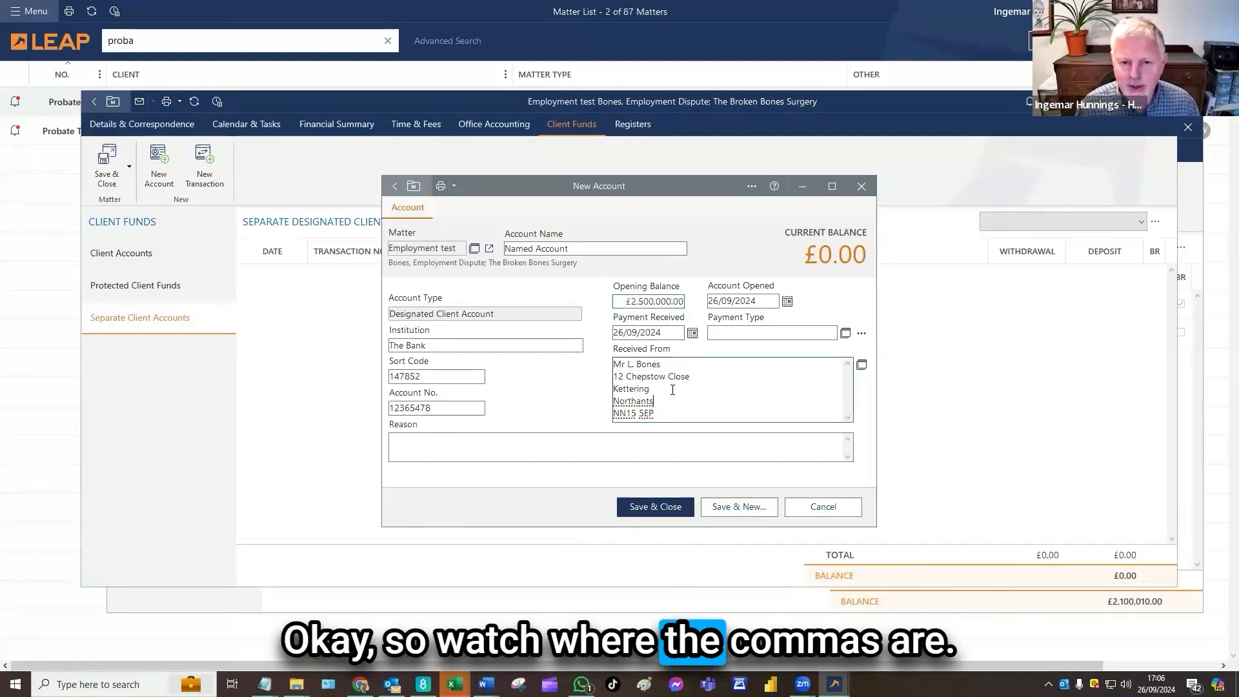
Check the account opened date in the calendar and set the payment type to Electronic Transfer
{"action": "left_click", "coordinate": [764, 302]}
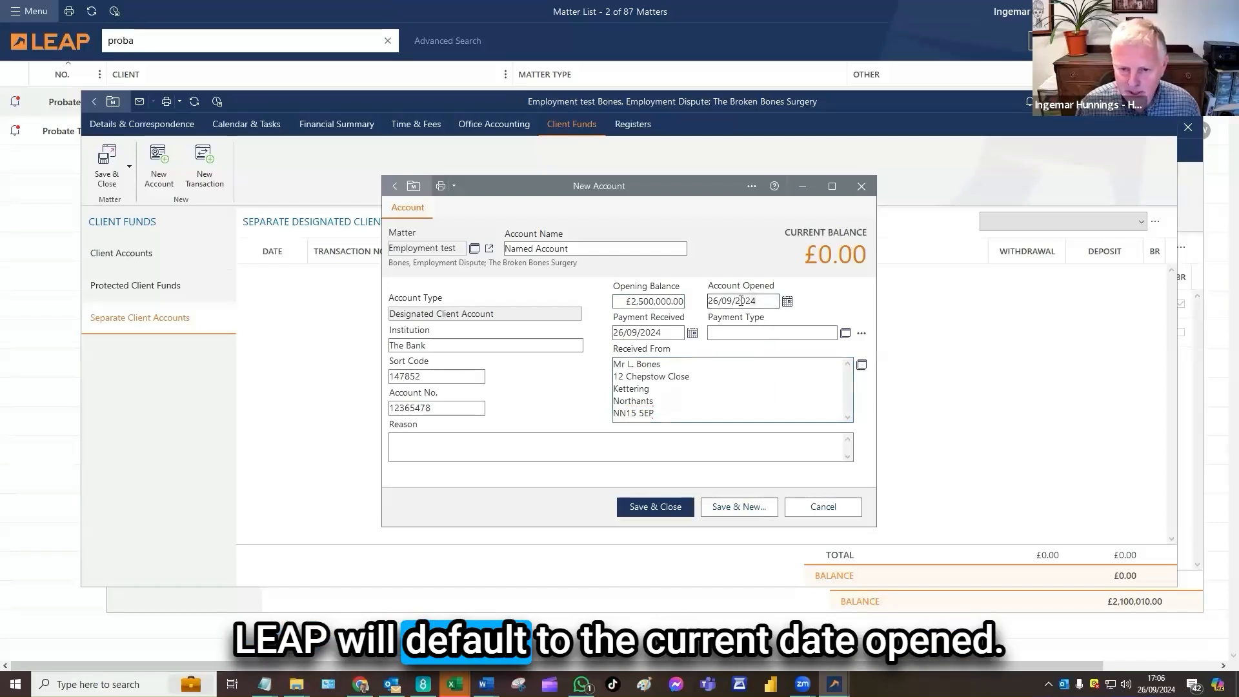
{"action": "left_click", "coordinate": [787, 302]}
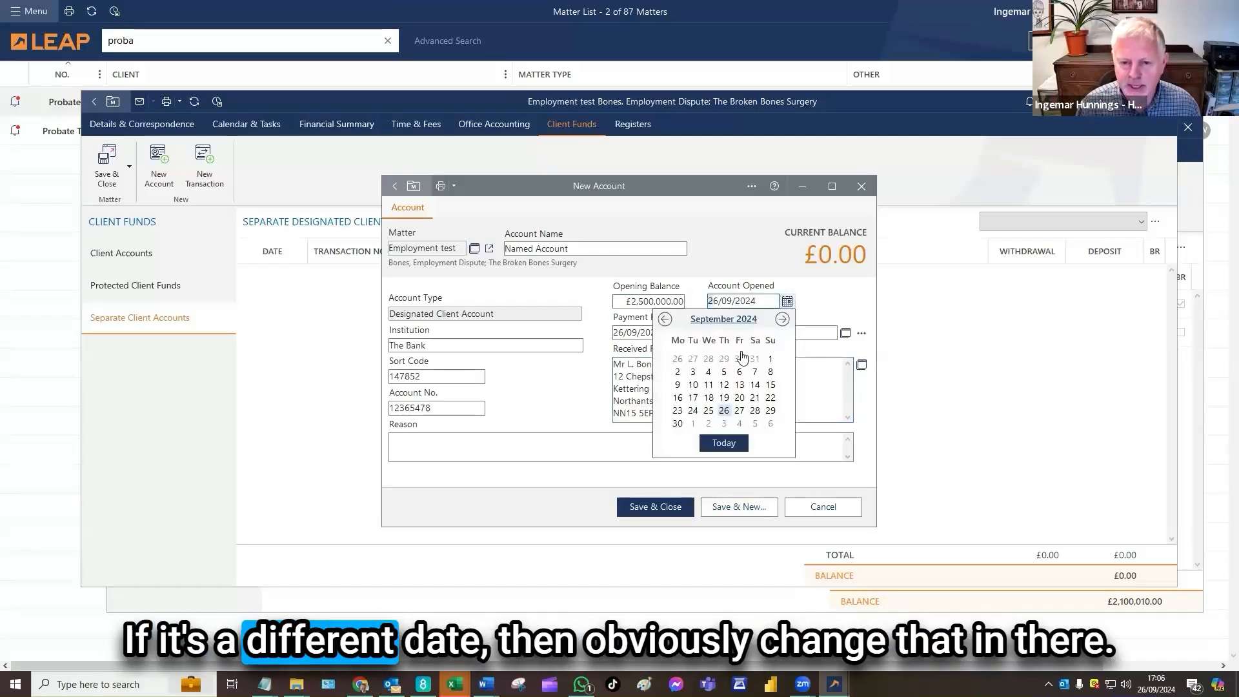
{"action": "left_click", "coordinate": [788, 302]}
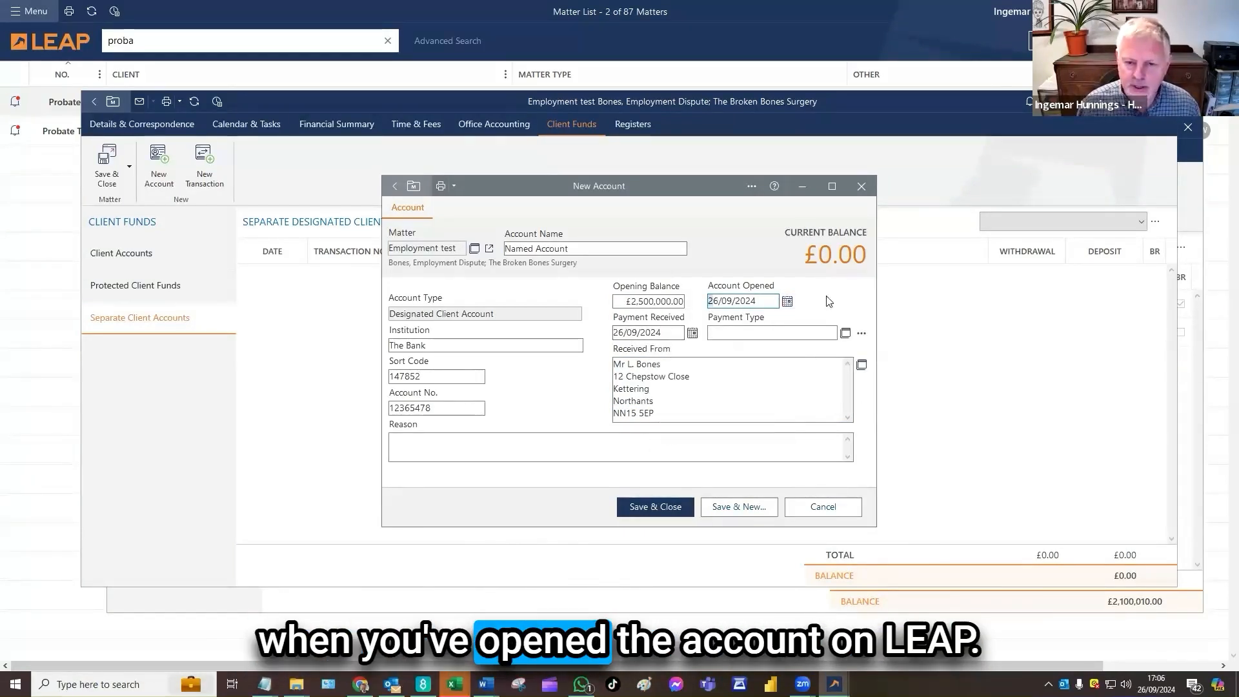
{"action": "left_click", "coordinate": [846, 335]}
{"action": "left_click", "coordinate": [460, 305]}
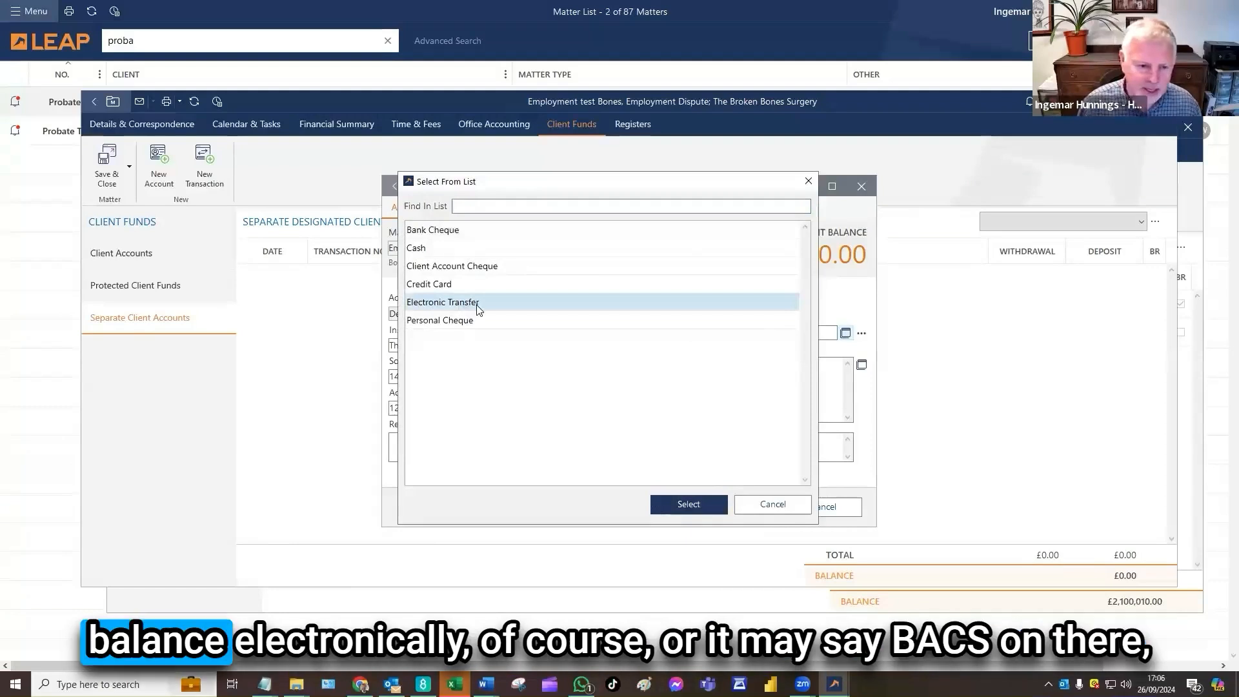
{"action": "left_click", "coordinate": [679, 509]}
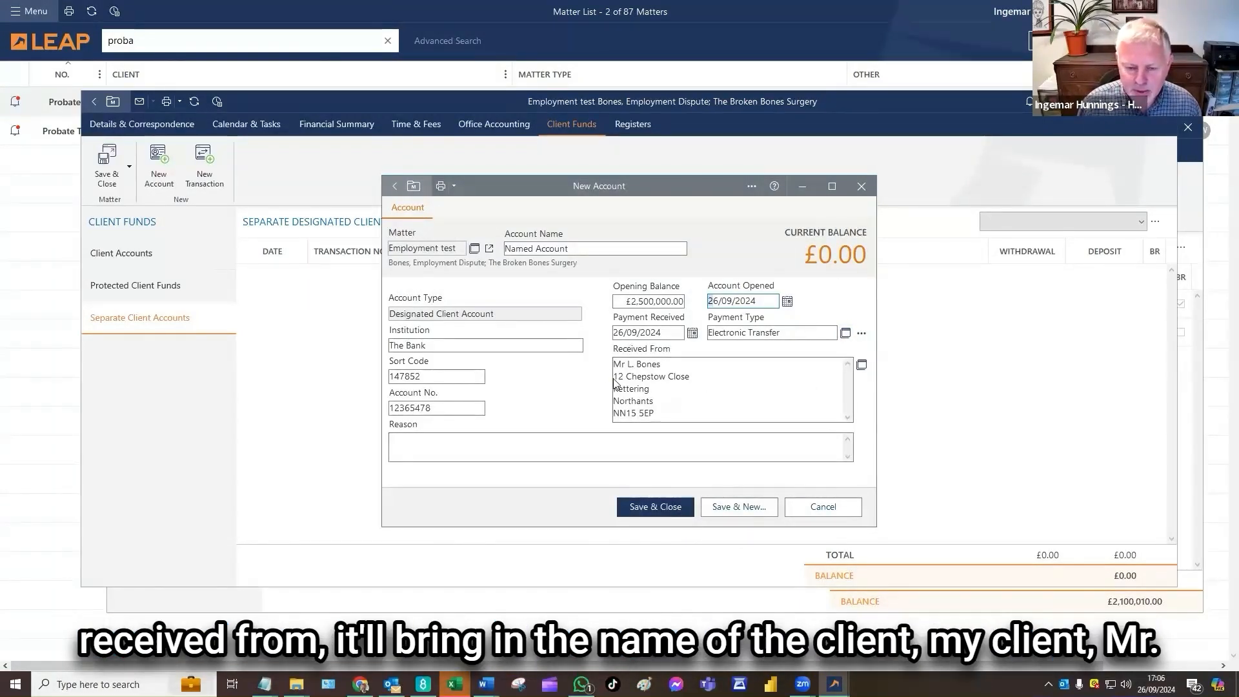
Enter OB as the reason for the opening balance and save the new designated client account
{"action": "left_click", "coordinate": [637, 359]}
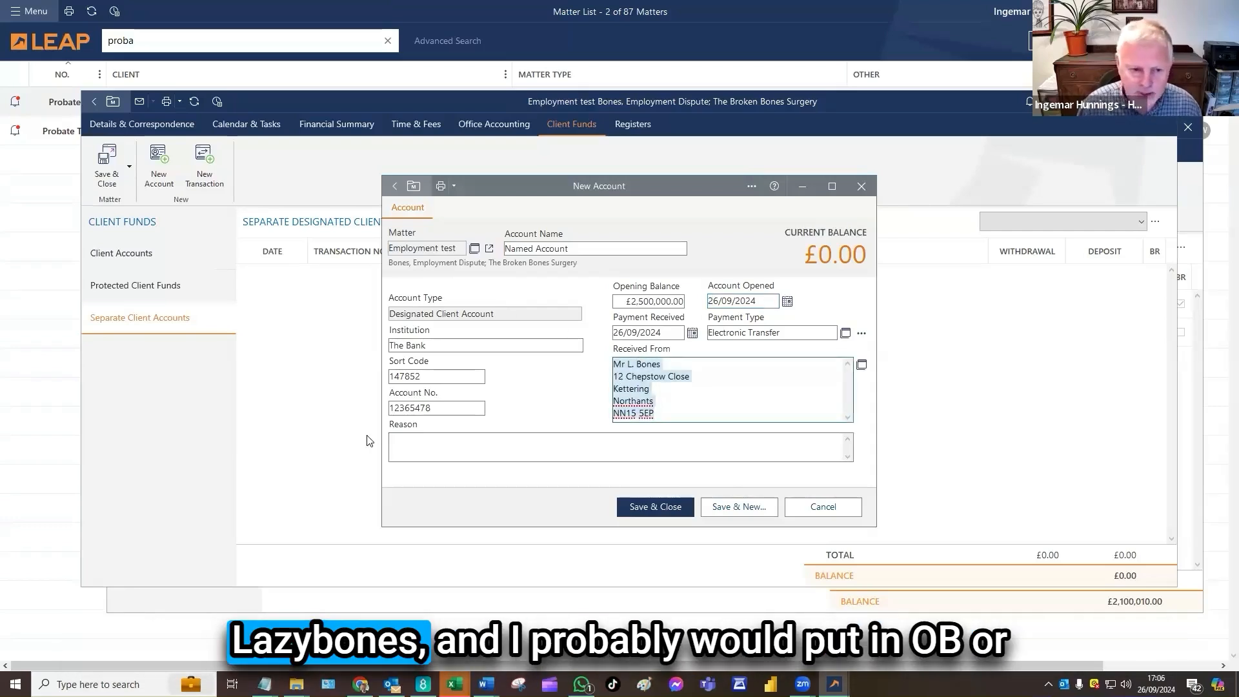
{"action": "type", "text": "OB"}
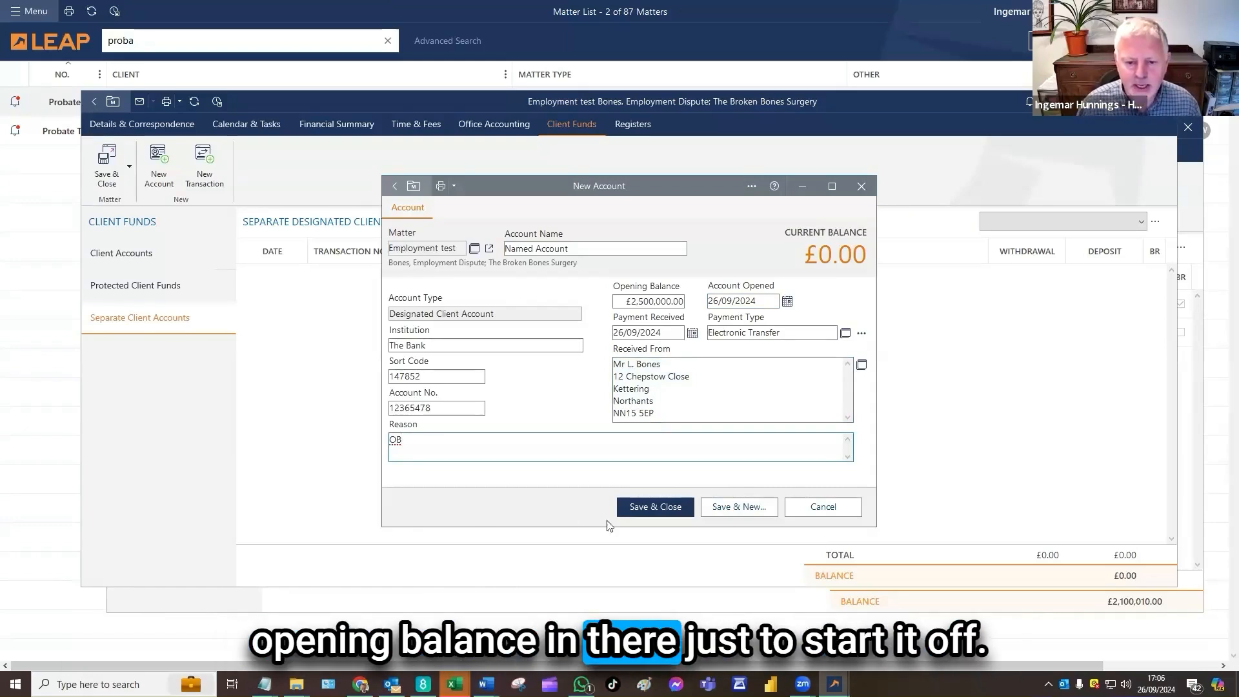
{"action": "left_click", "coordinate": [653, 507]}
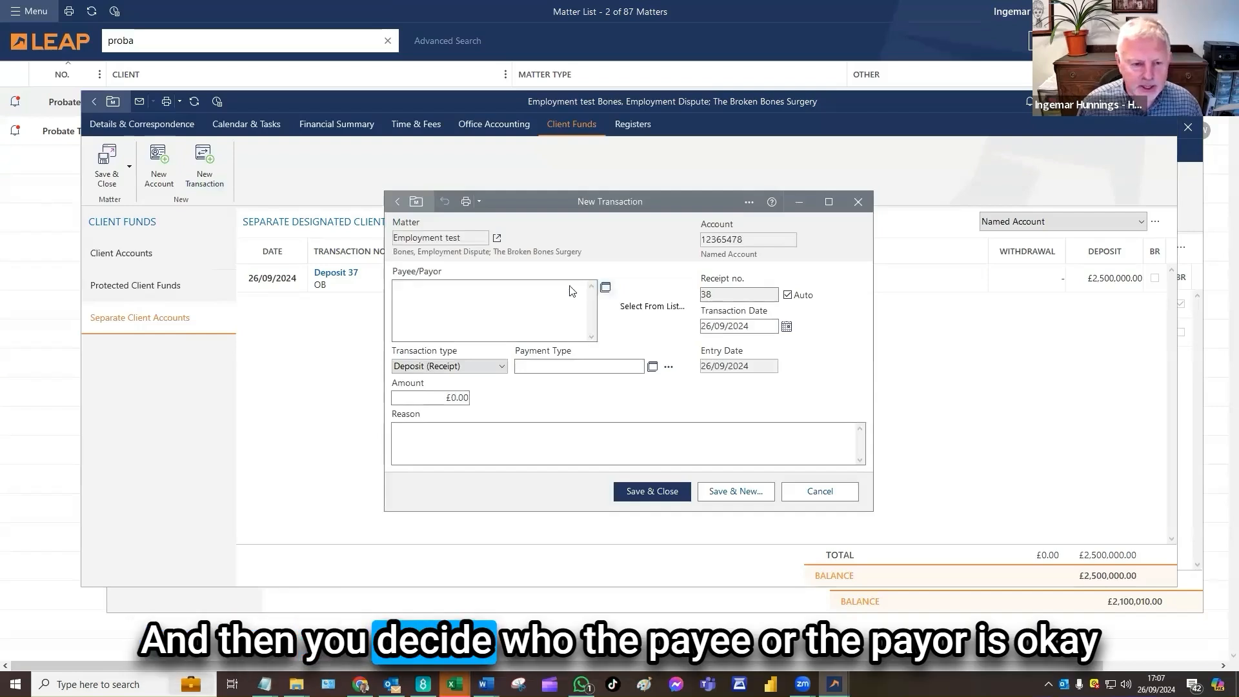
{"action": "left_click", "coordinate": [605, 287]}
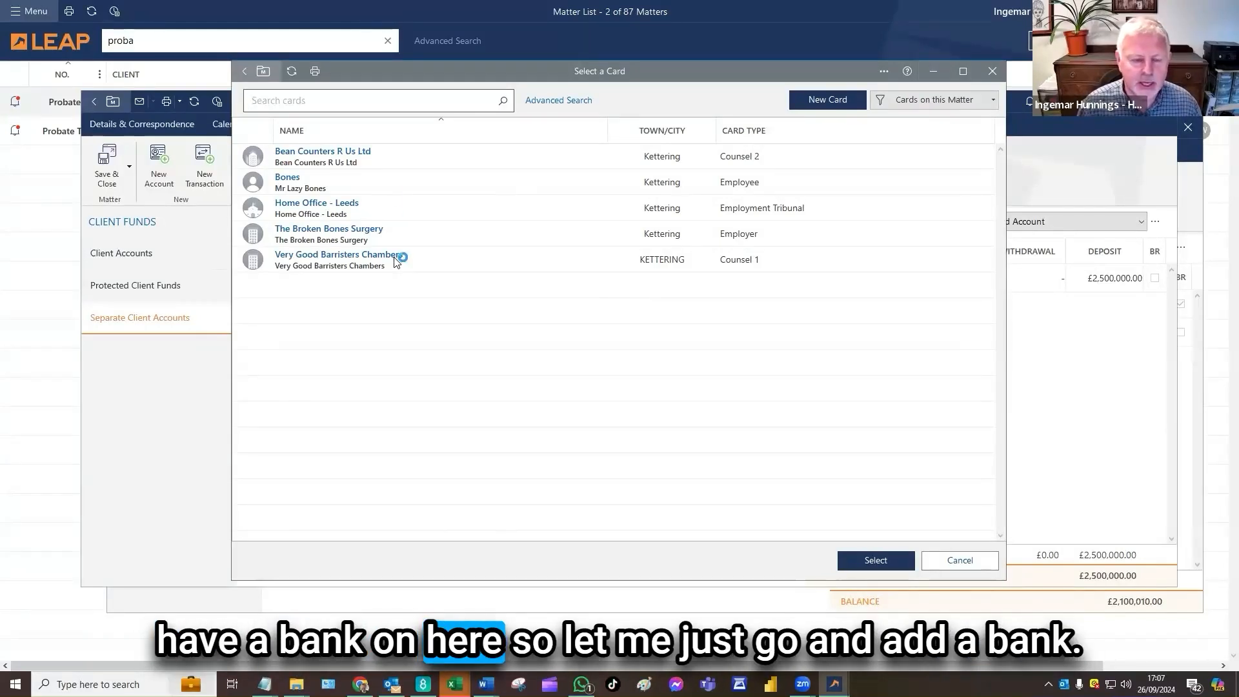
{"action": "left_click", "coordinate": [953, 561]}
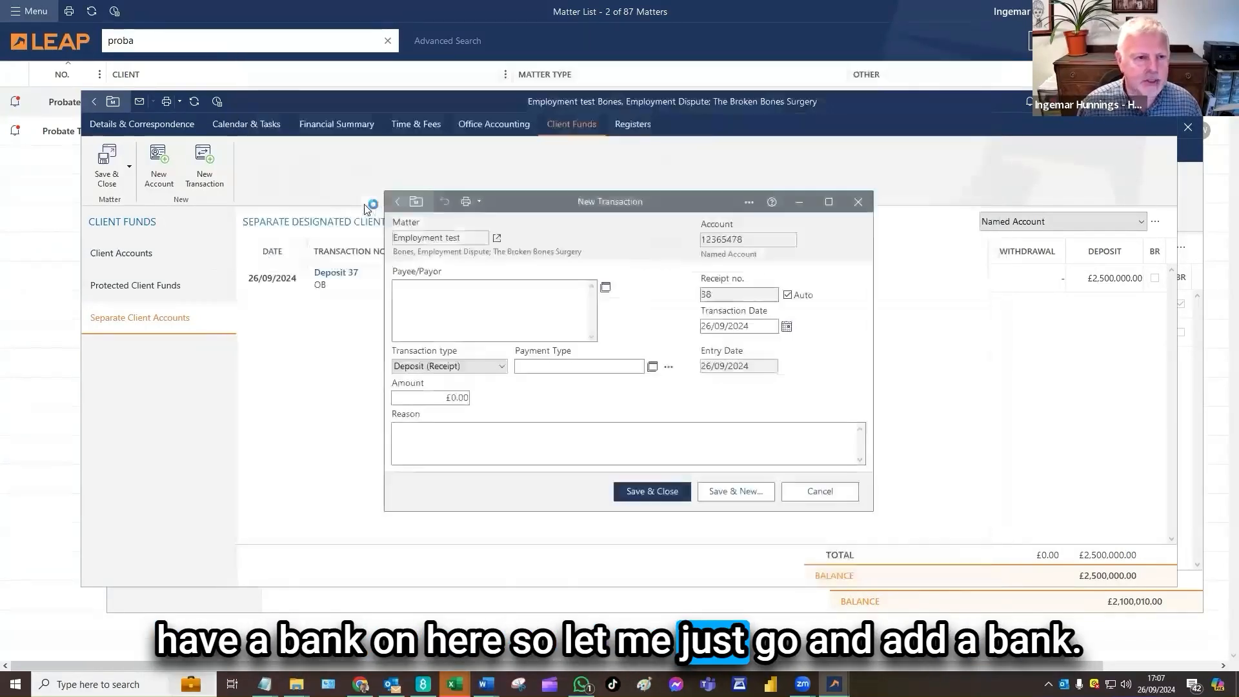
{"action": "left_click", "coordinate": [819, 491]}
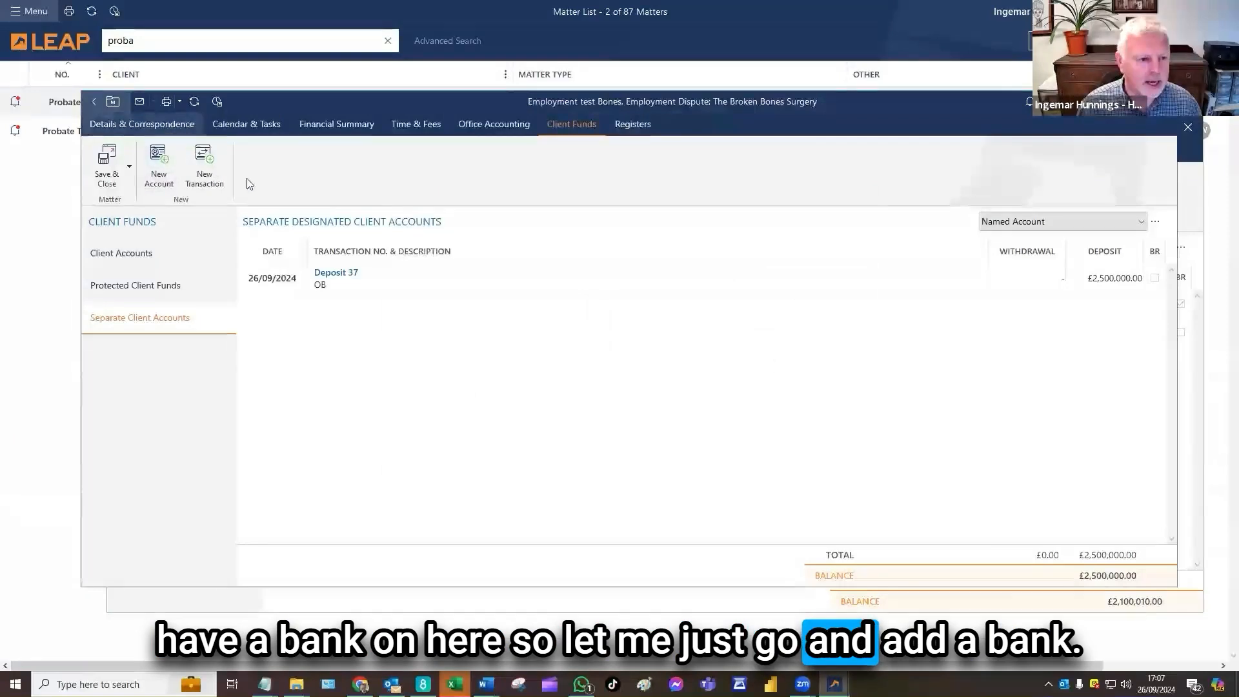
Add the existing Lloyds Bank PLC card to the matter as its bank, view its notes and bank details, and save it
{"action": "left_click", "coordinate": [142, 124]}
{"action": "right_click", "coordinate": [150, 269]}
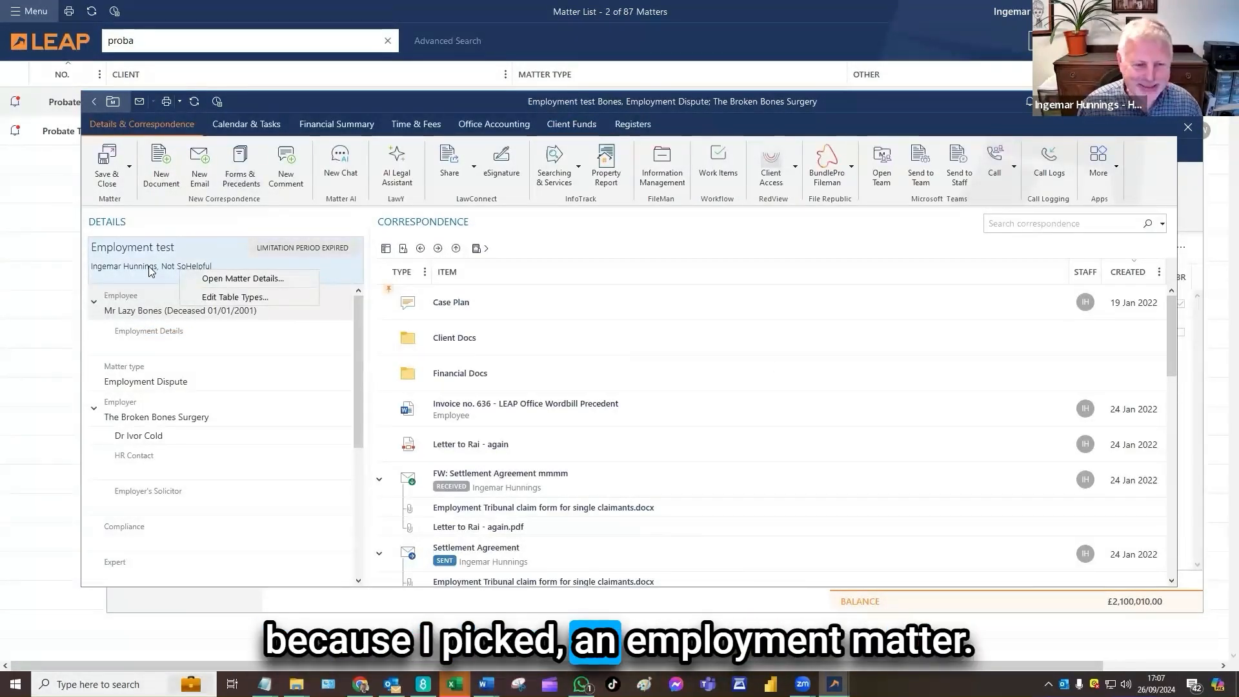
{"action": "left_click", "coordinate": [242, 299]}
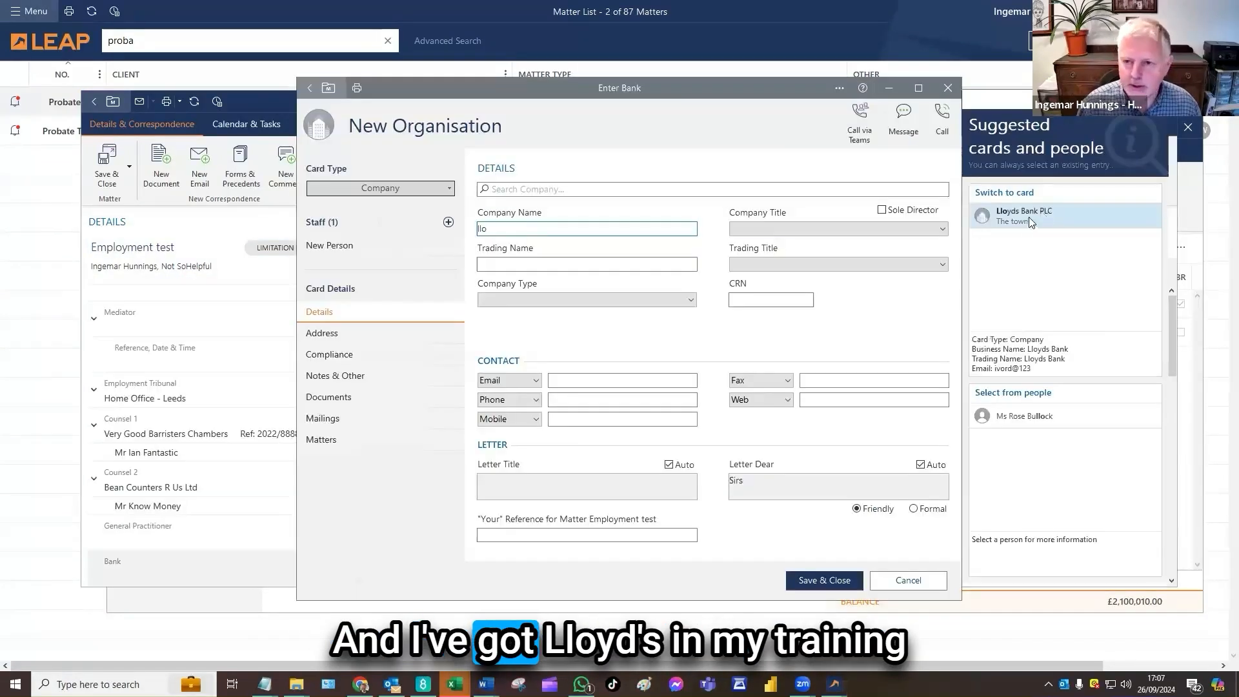
{"action": "left_click", "coordinate": [1032, 217]}
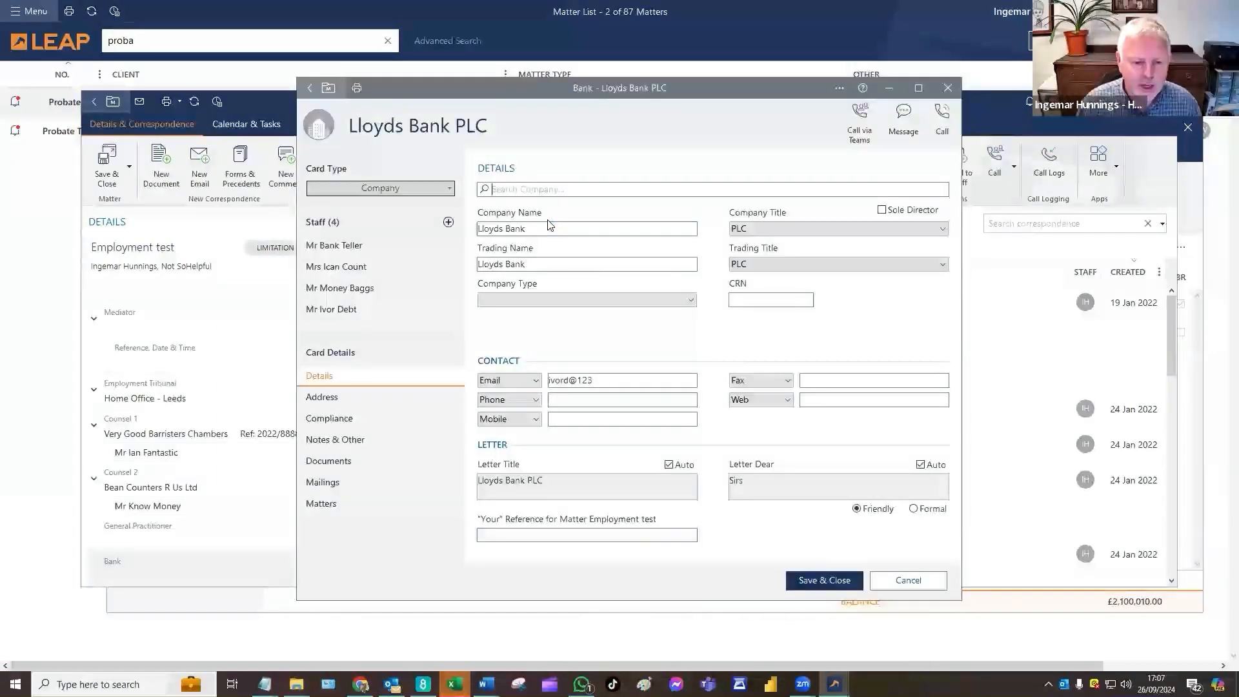
{"action": "left_click", "coordinate": [353, 441]}
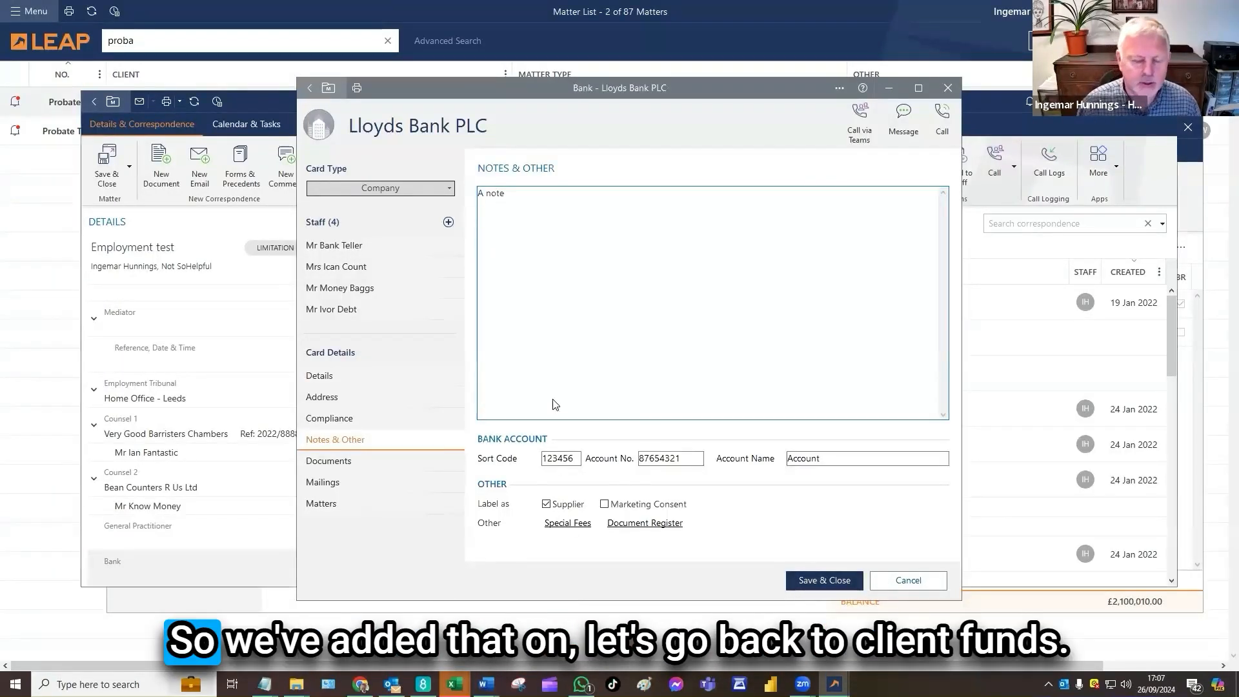
{"action": "left_click", "coordinate": [824, 580]}
Start a new transaction on the matter's separate designated client account with Lloyds Bank PLC as the payee/payor
{"action": "left_click", "coordinate": [576, 128]}
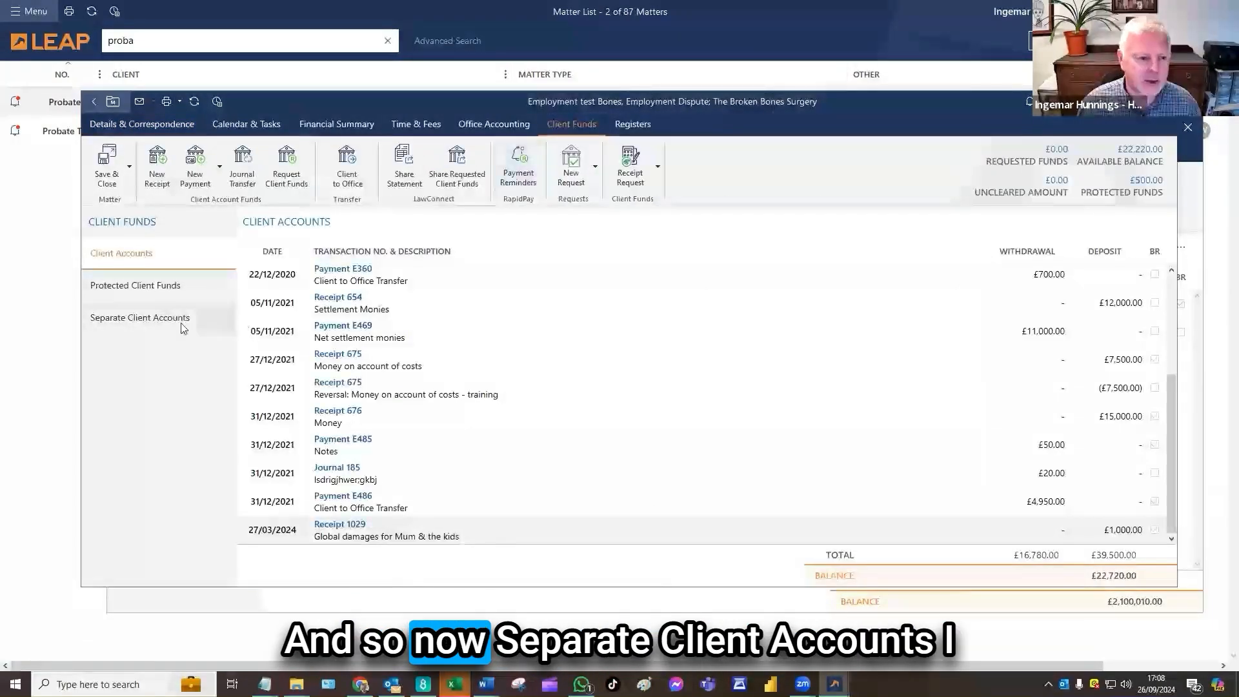
{"action": "left_click", "coordinate": [183, 327]}
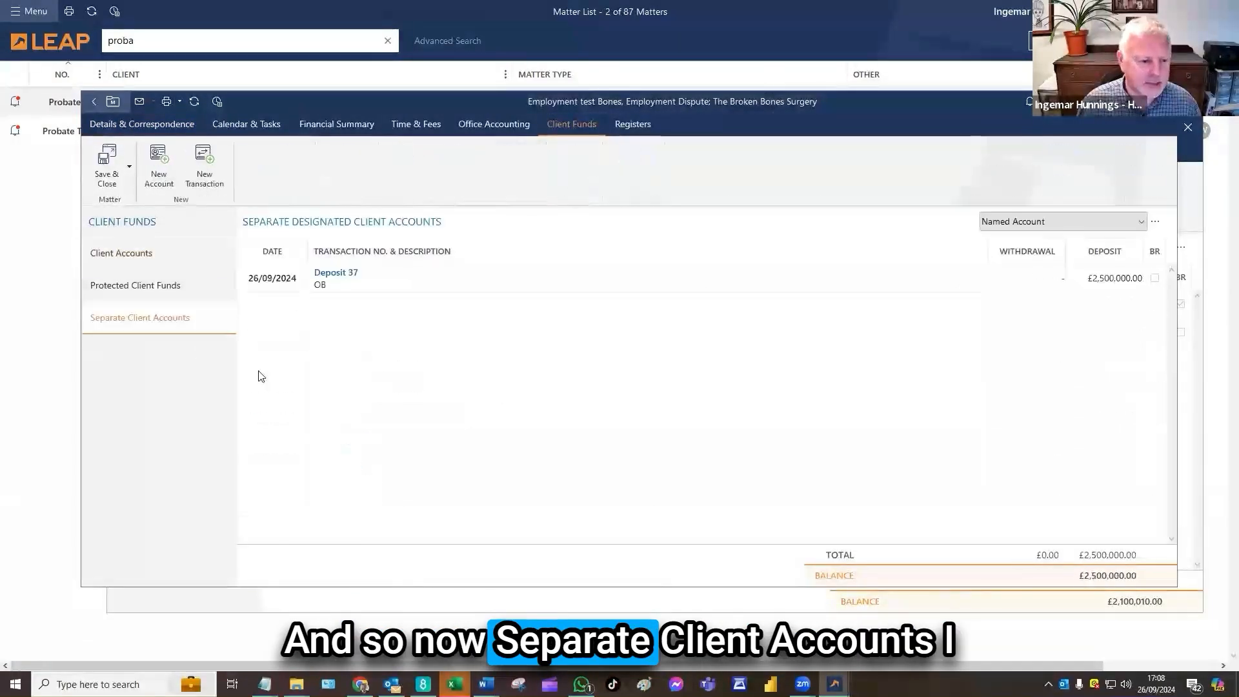
{"action": "left_click", "coordinate": [204, 161]}
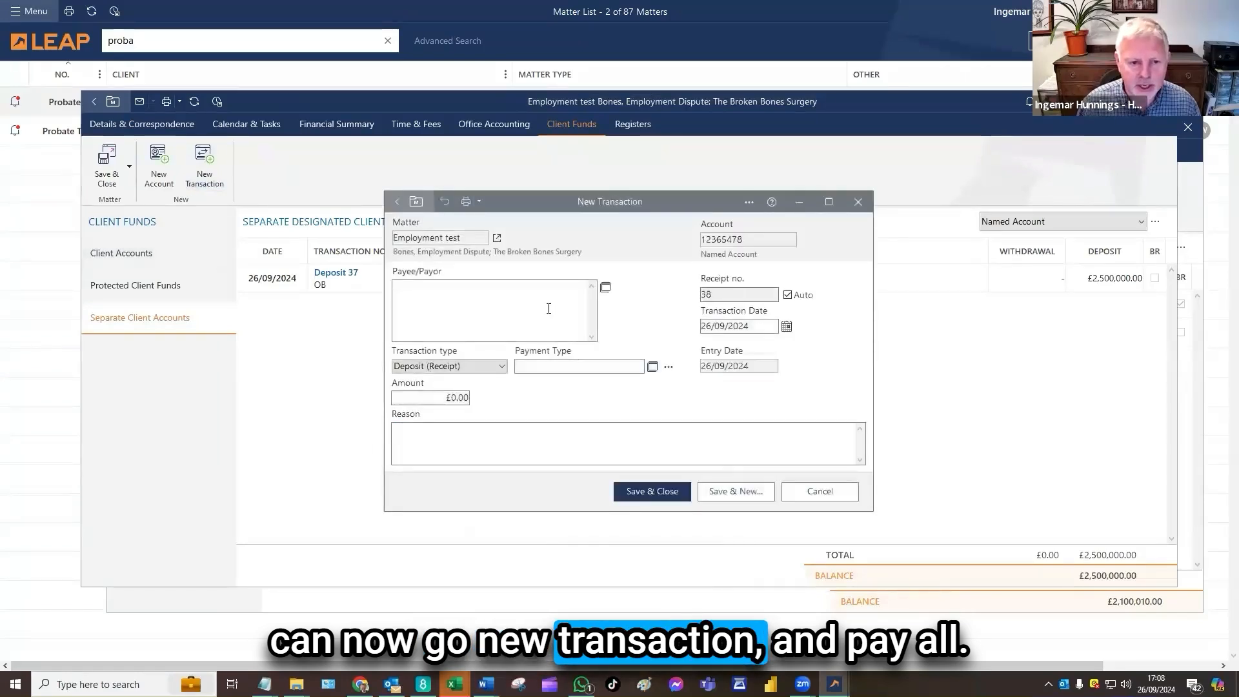
{"action": "left_click", "coordinate": [605, 286]}
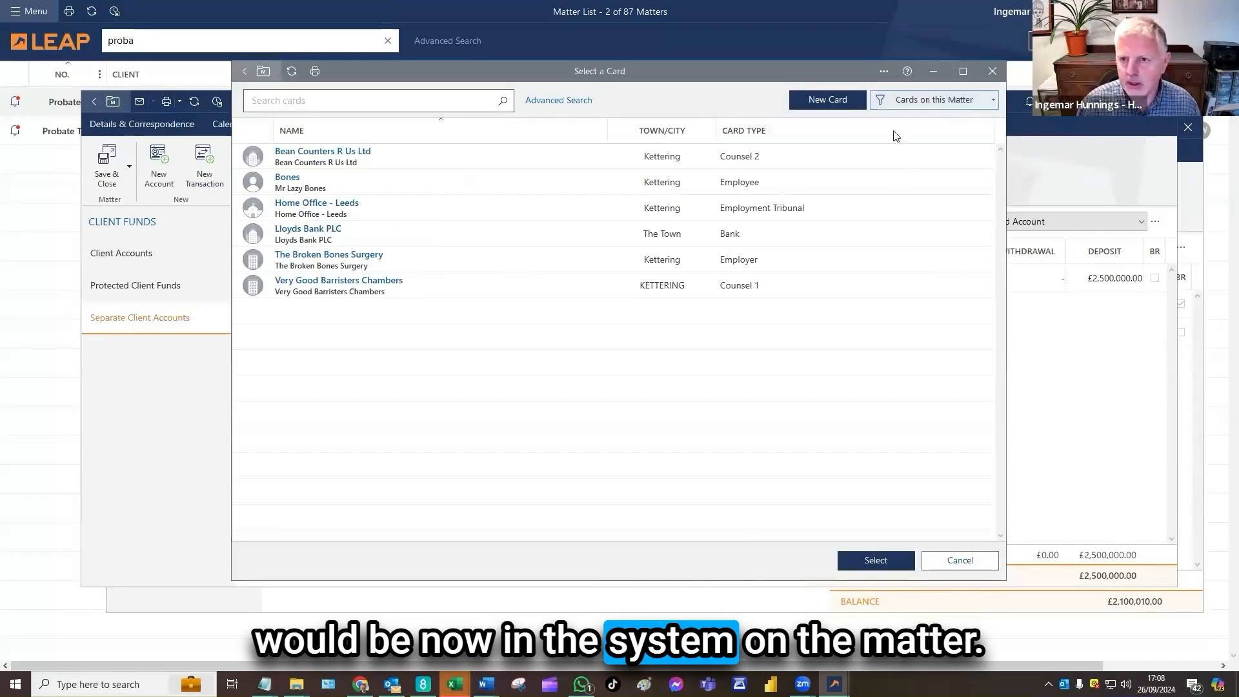
{"action": "double_click", "coordinate": [427, 240]}
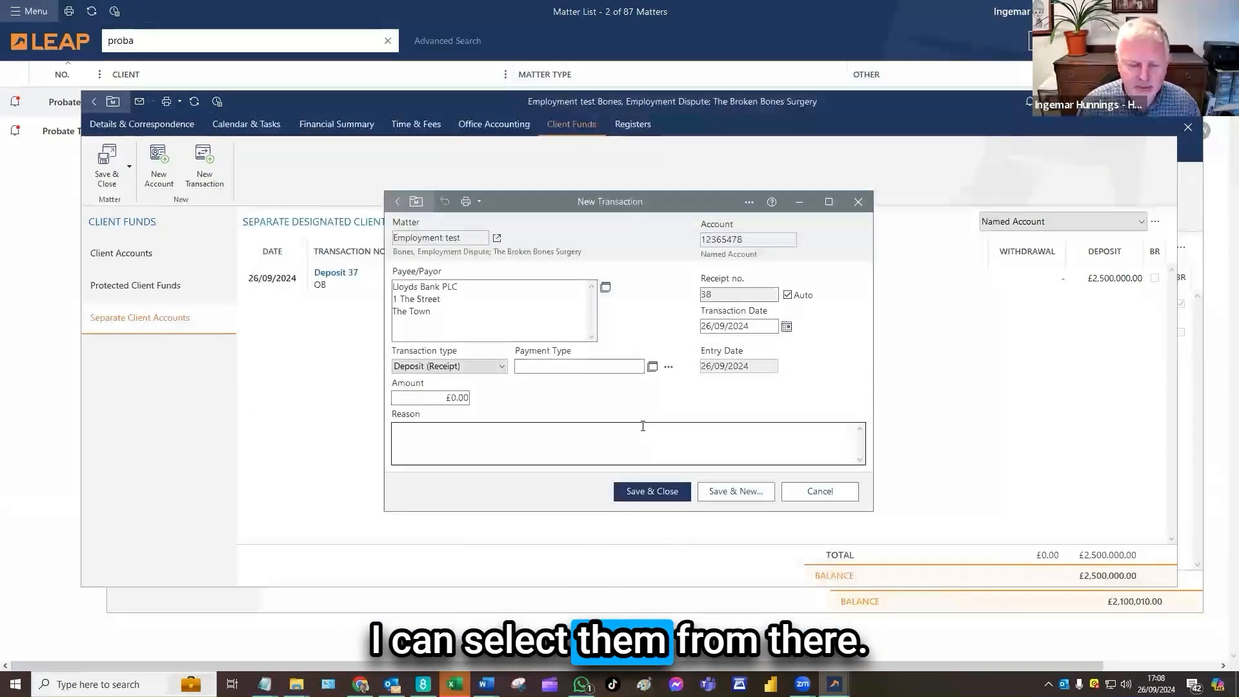
Set the transaction type to Interest, the amount to £35.00 and the reason to Interest, and save the transaction
{"action": "left_click", "coordinate": [501, 366]}
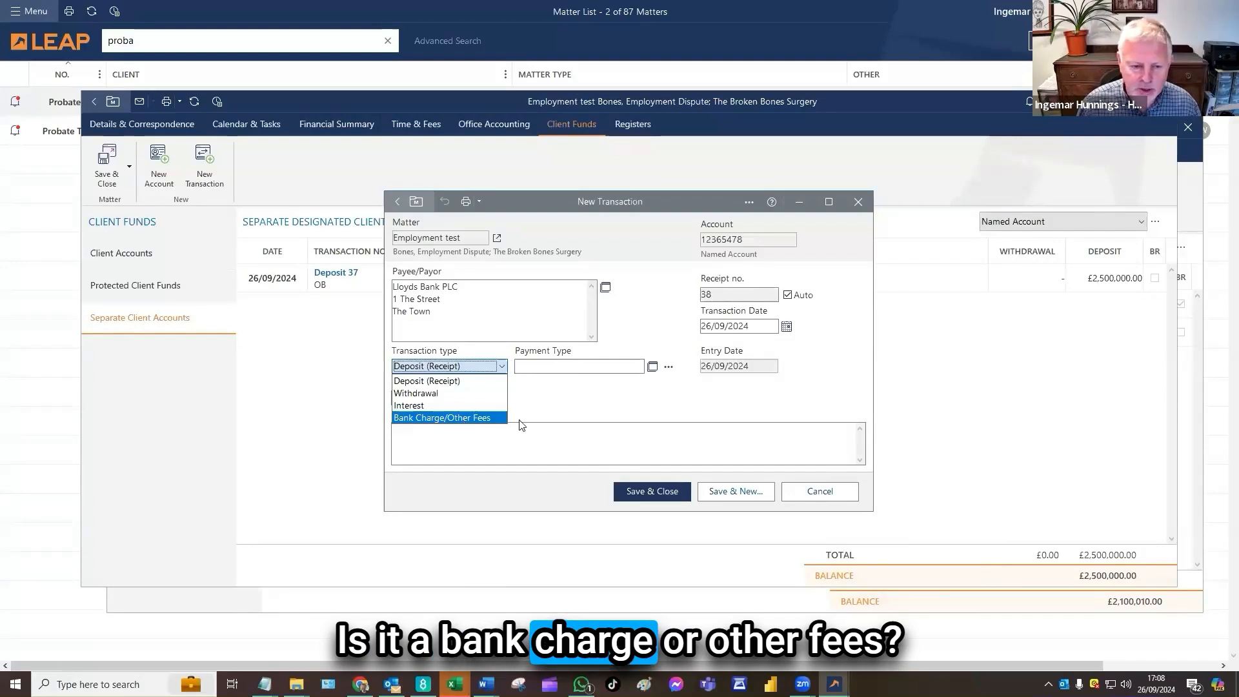
{"action": "left_click", "coordinate": [421, 407]}
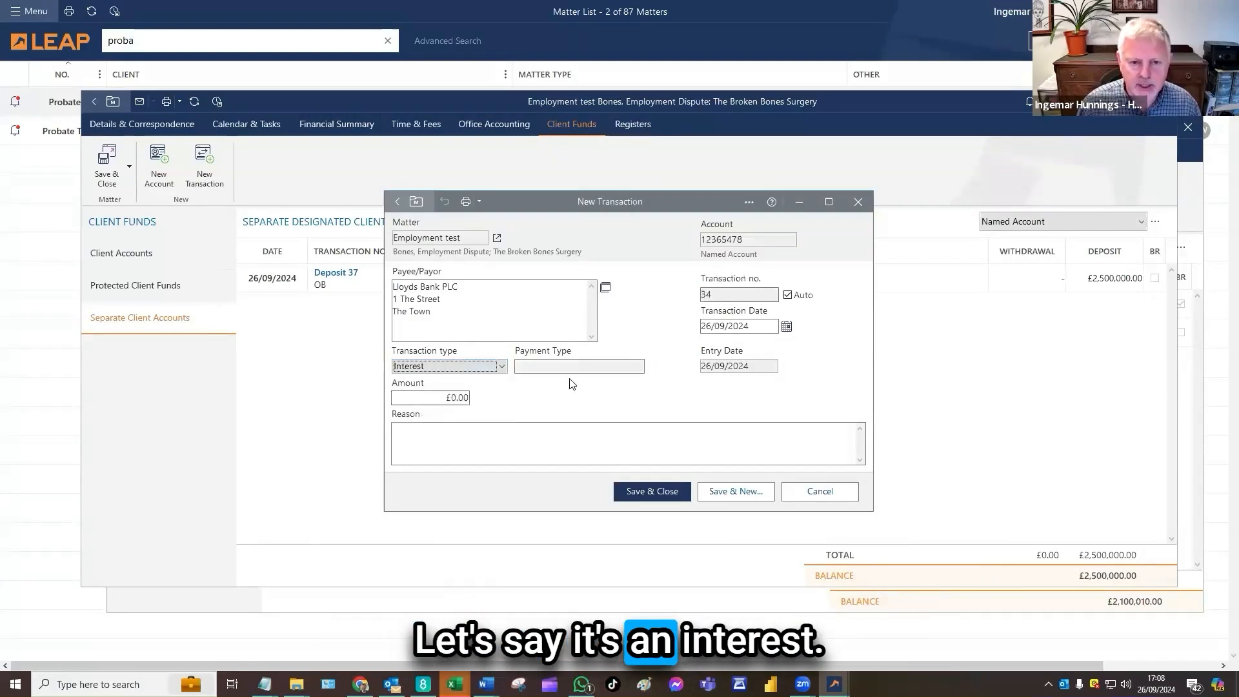
{"action": "left_click", "coordinate": [452, 402]}
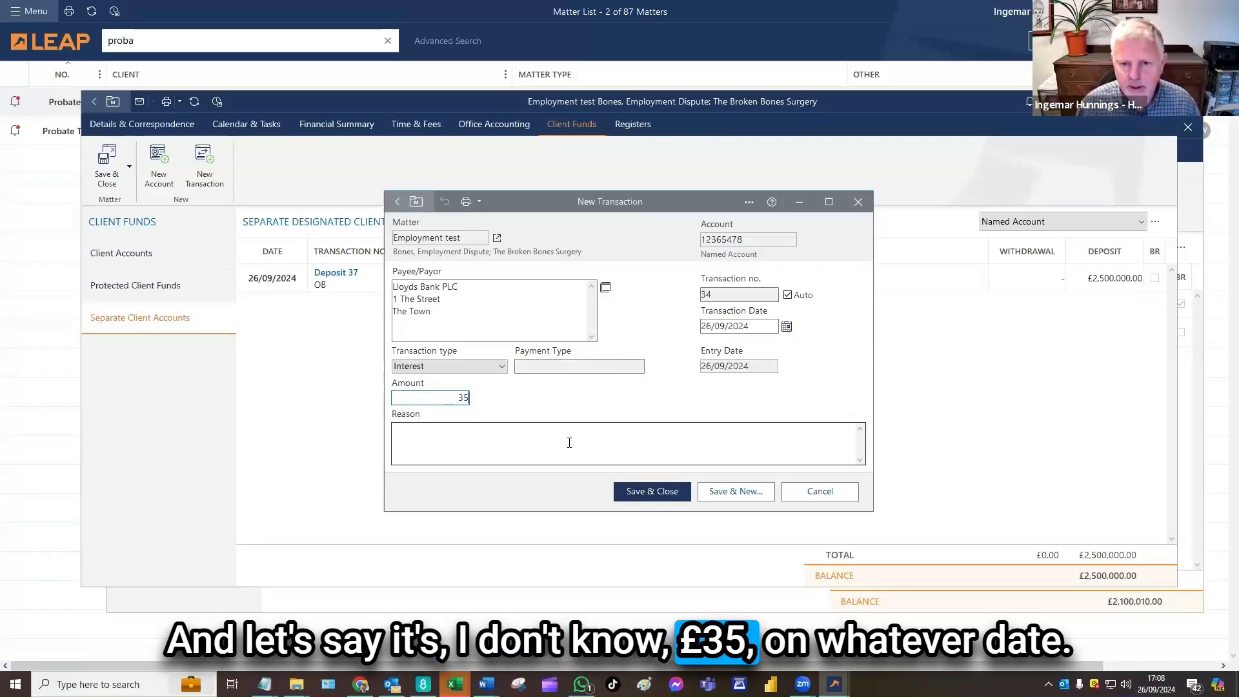
{"action": "left_click", "coordinate": [462, 434]}
{"action": "type", "text": "Interest"}
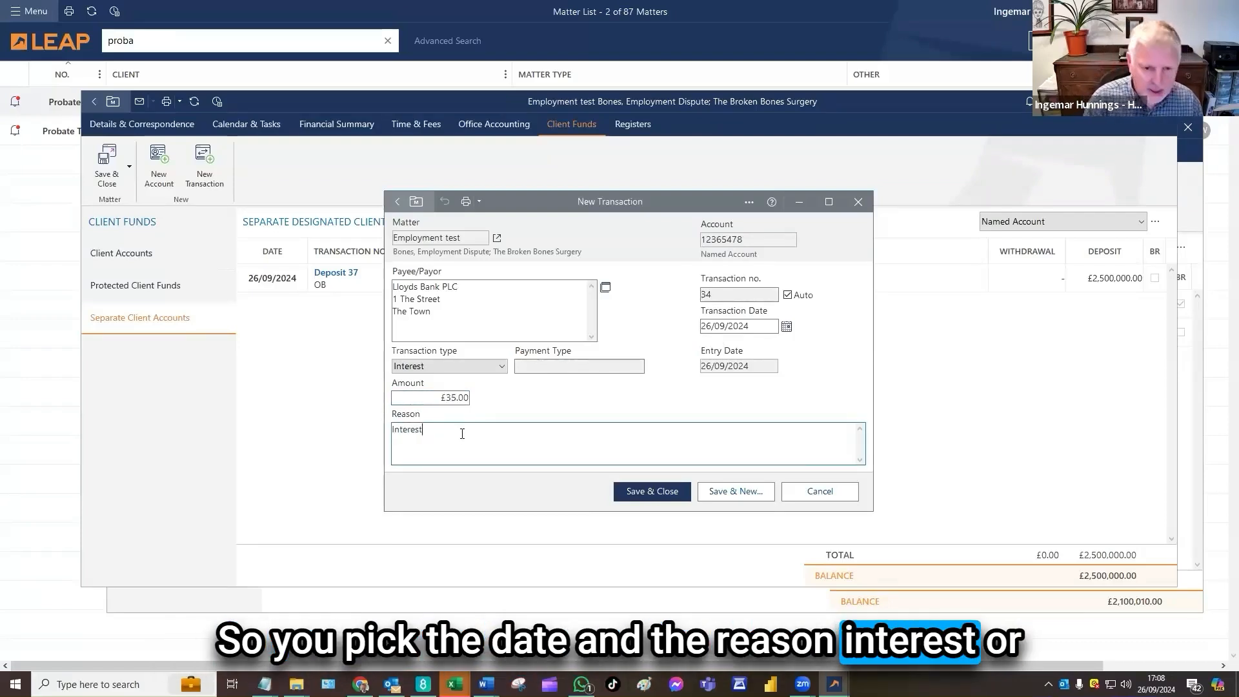
{"action": "left_click", "coordinate": [648, 492]}
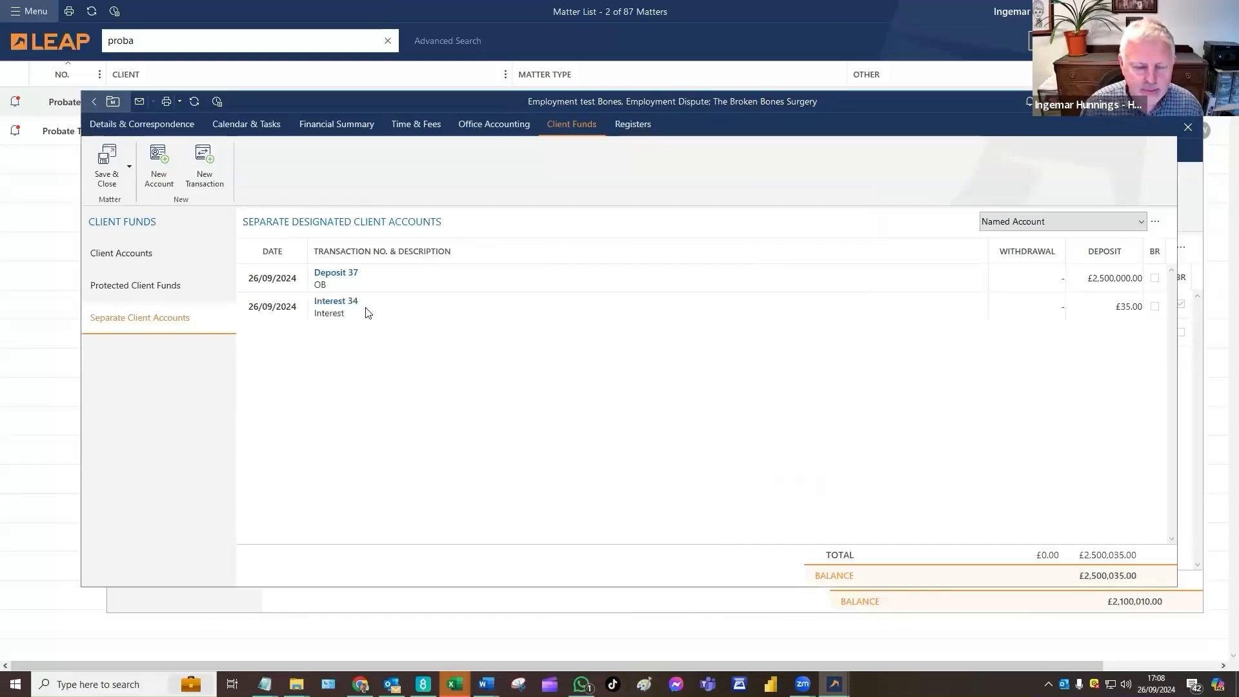
View the saved interest transaction's details, close it without changes, and review the account's two entries
{"action": "double_click", "coordinate": [409, 312]}
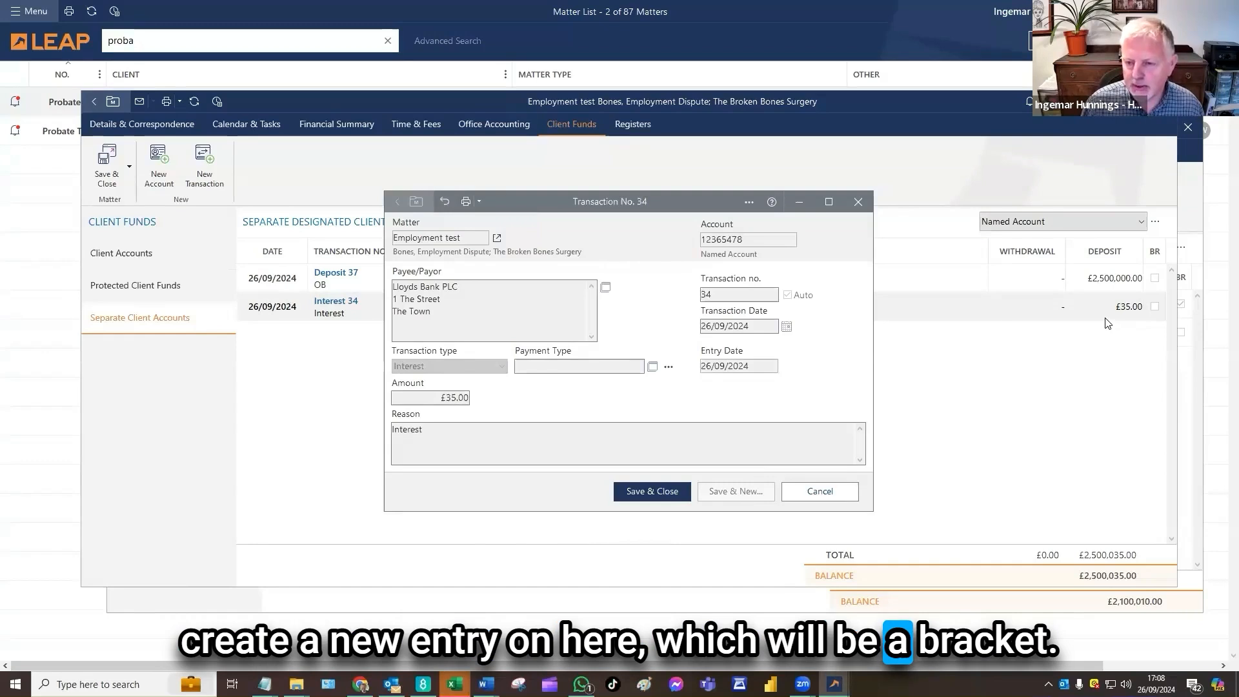
{"action": "left_click", "coordinate": [839, 492]}
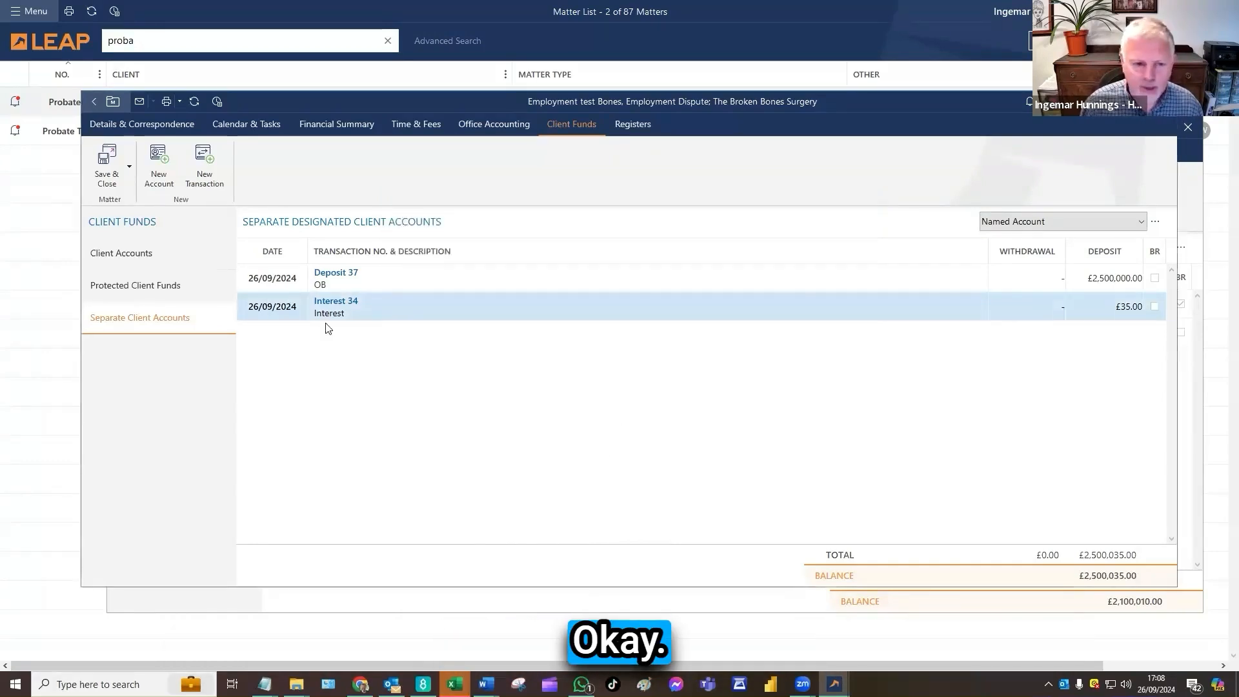
{"action": "left_click", "coordinate": [359, 277]}
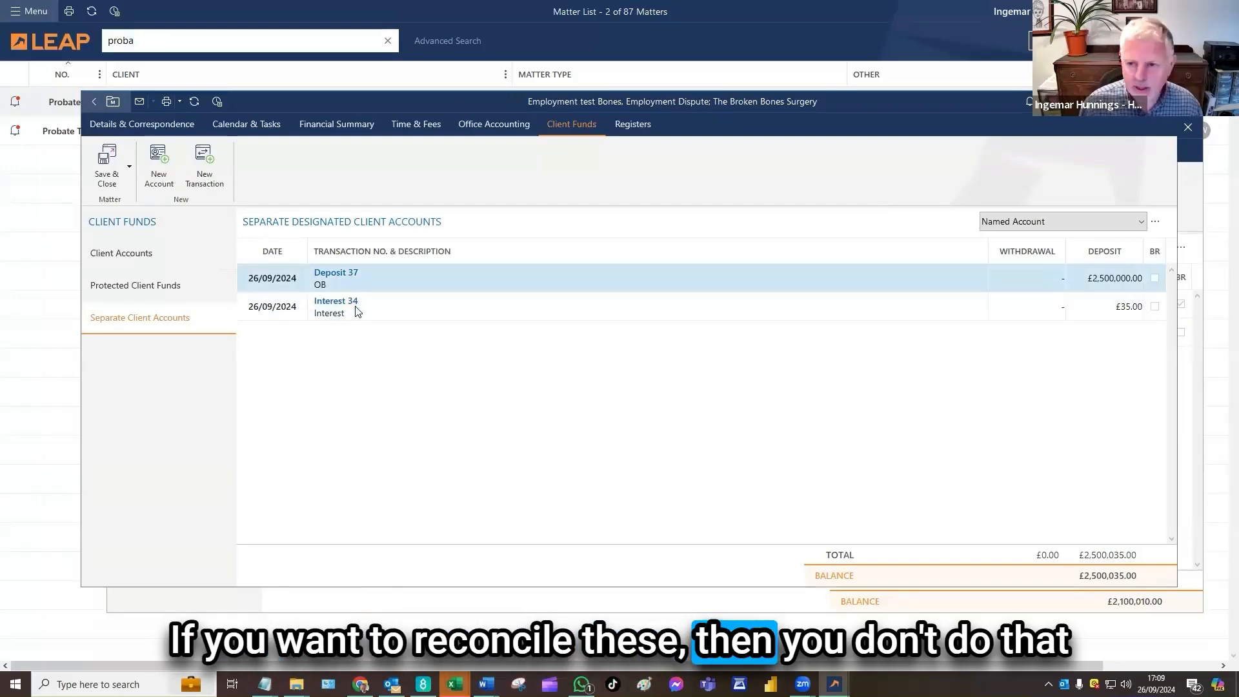
{"action": "left_click", "coordinate": [357, 312]}
{"action": "left_click", "coordinate": [378, 278]}
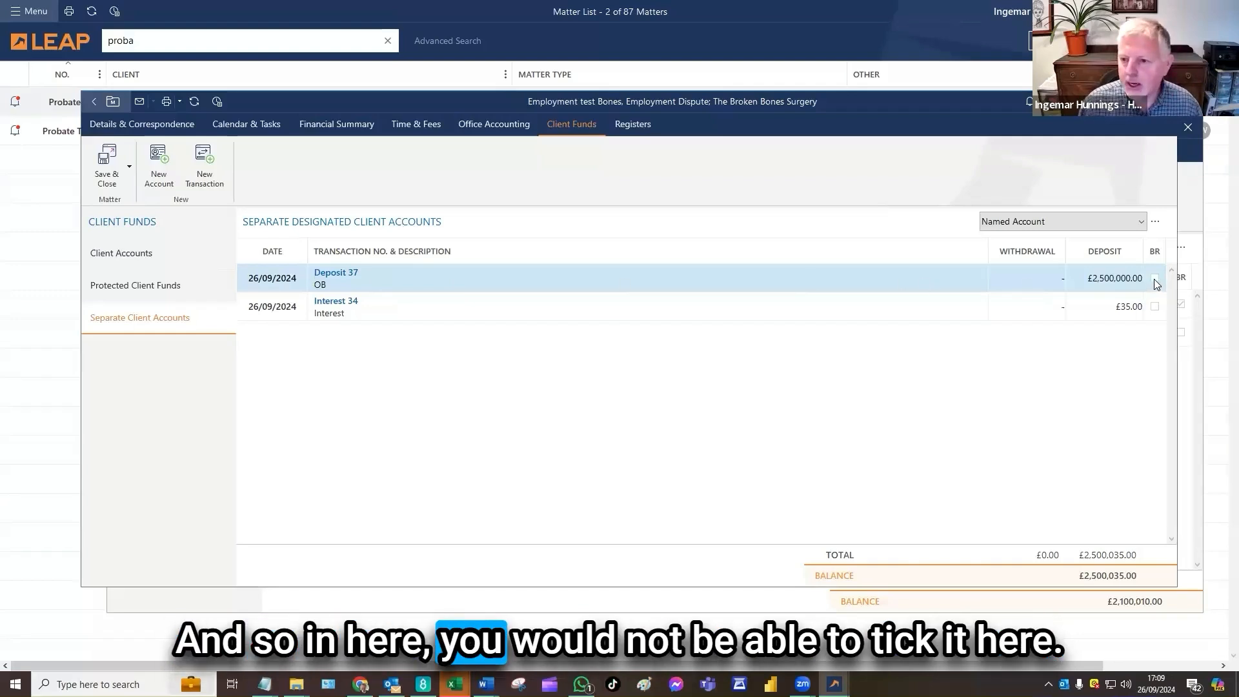
Mark the £2,500,000.00 opening balance deposit as reconciled and save it
{"action": "double_click", "coordinate": [768, 277]}
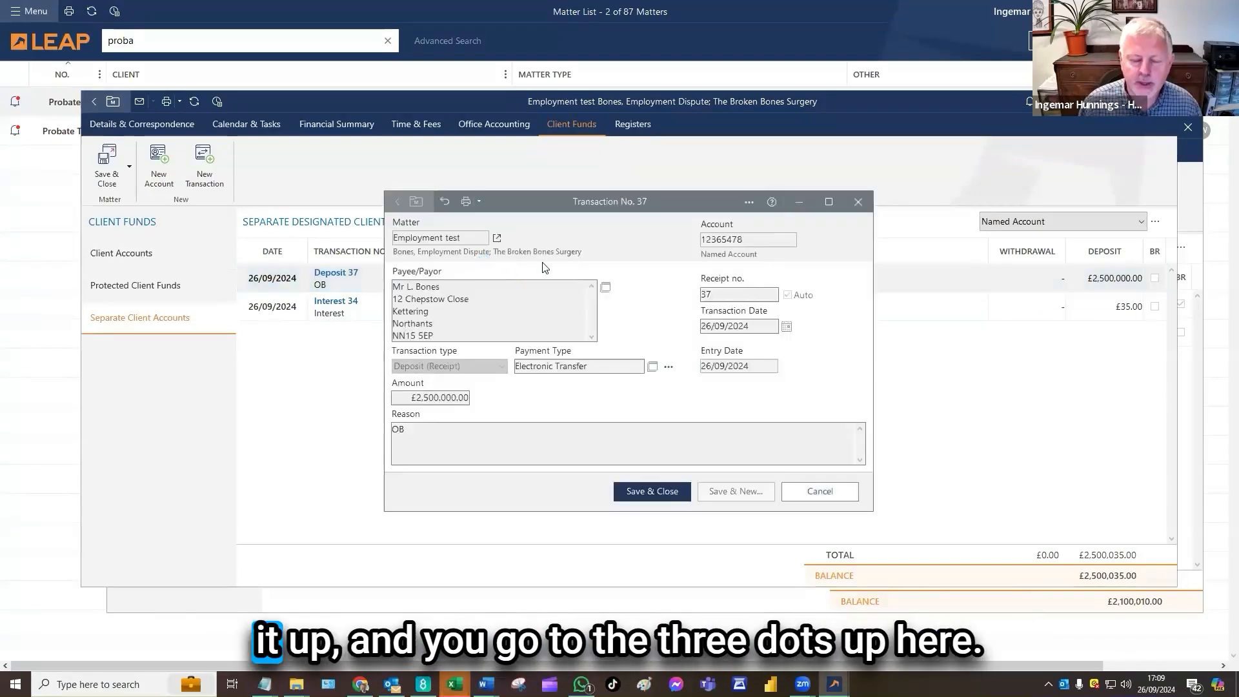
{"action": "left_click", "coordinate": [749, 205]}
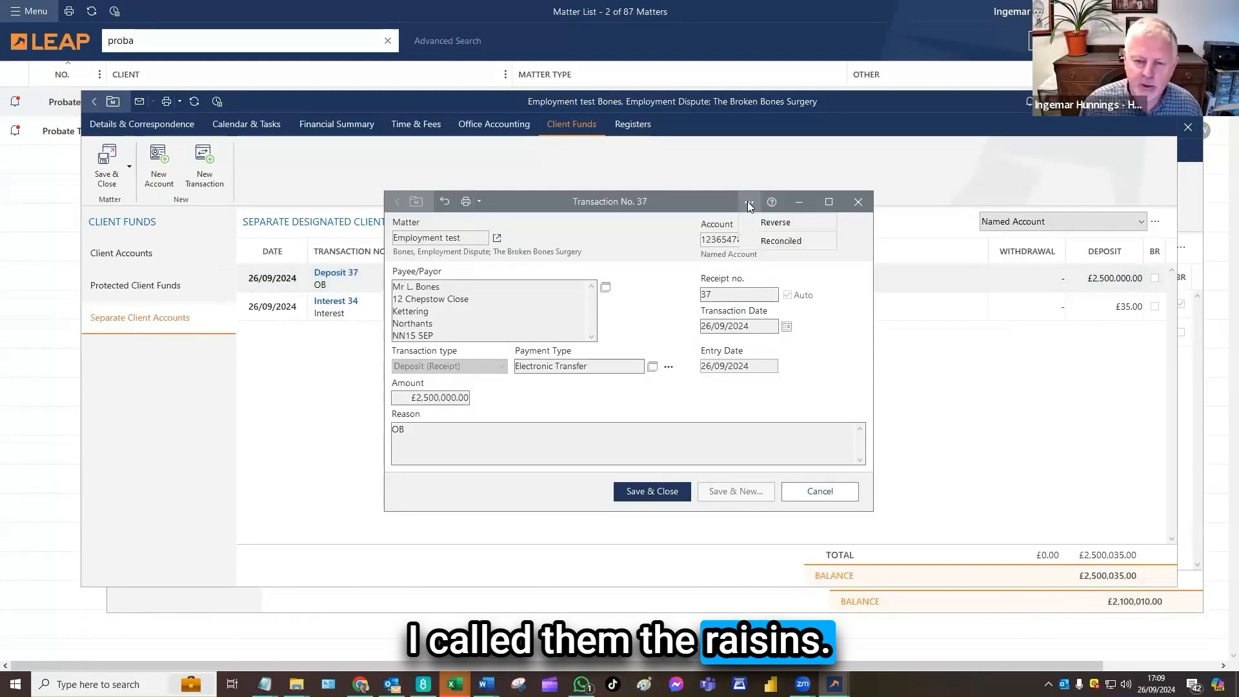
{"action": "left_click", "coordinate": [802, 242]}
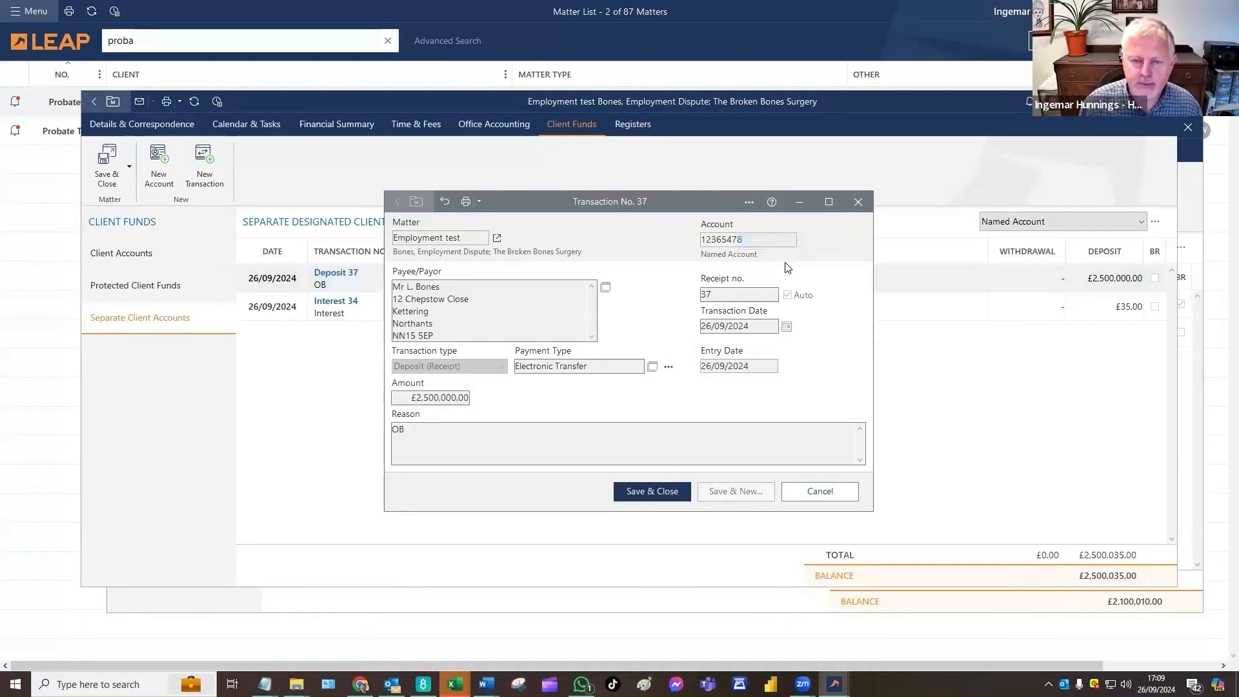
{"action": "left_click", "coordinate": [651, 492]}
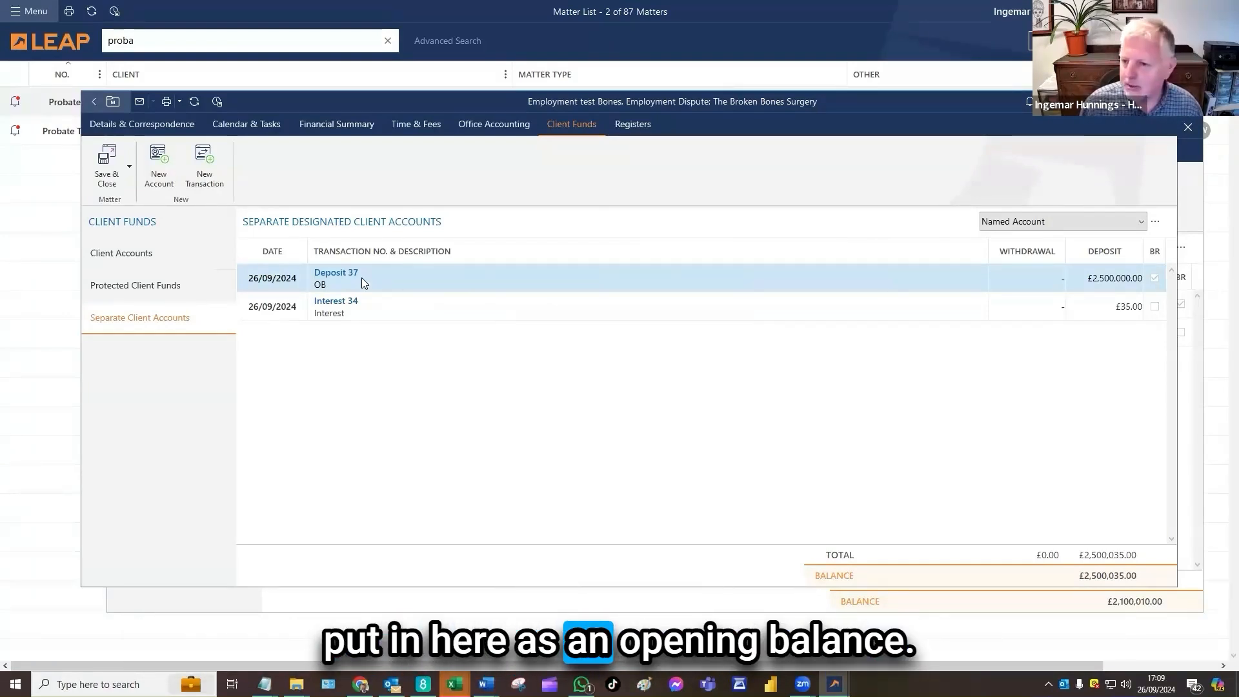
Mark the £35.00 interest transaction as reconciled and save it
{"action": "left_click", "coordinate": [373, 310]}
{"action": "double_click", "coordinate": [373, 307]}
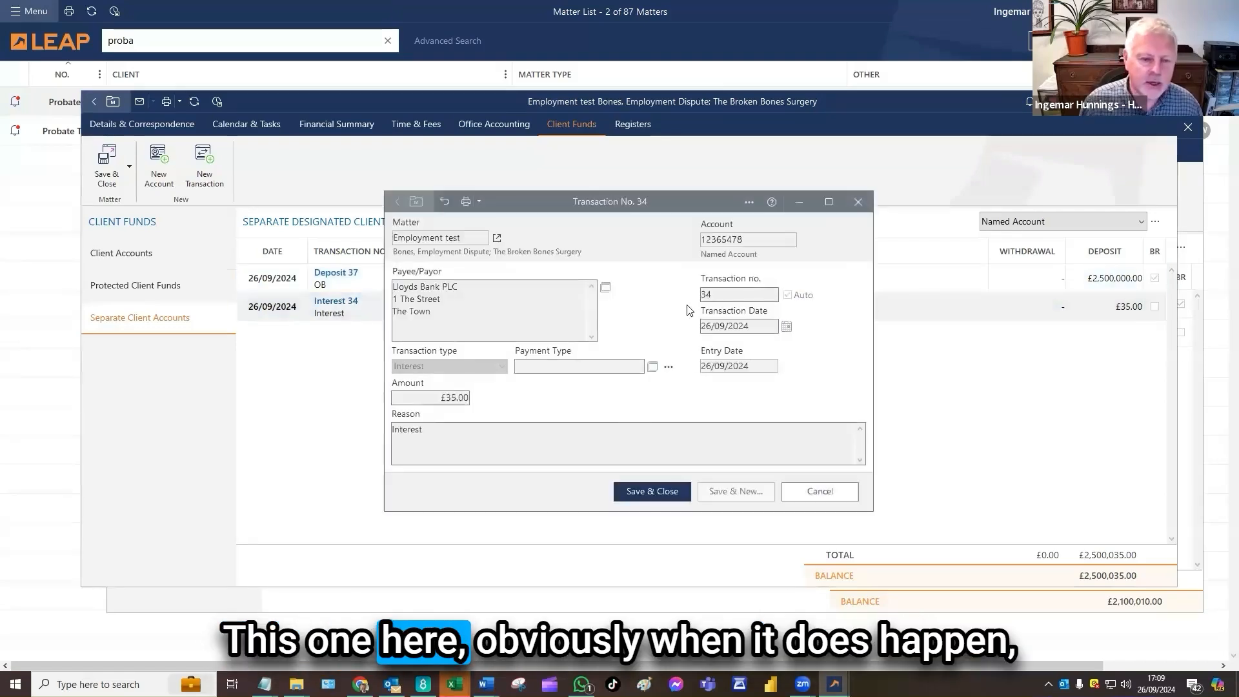
{"action": "left_click", "coordinate": [749, 203]}
{"action": "left_click", "coordinate": [778, 241]}
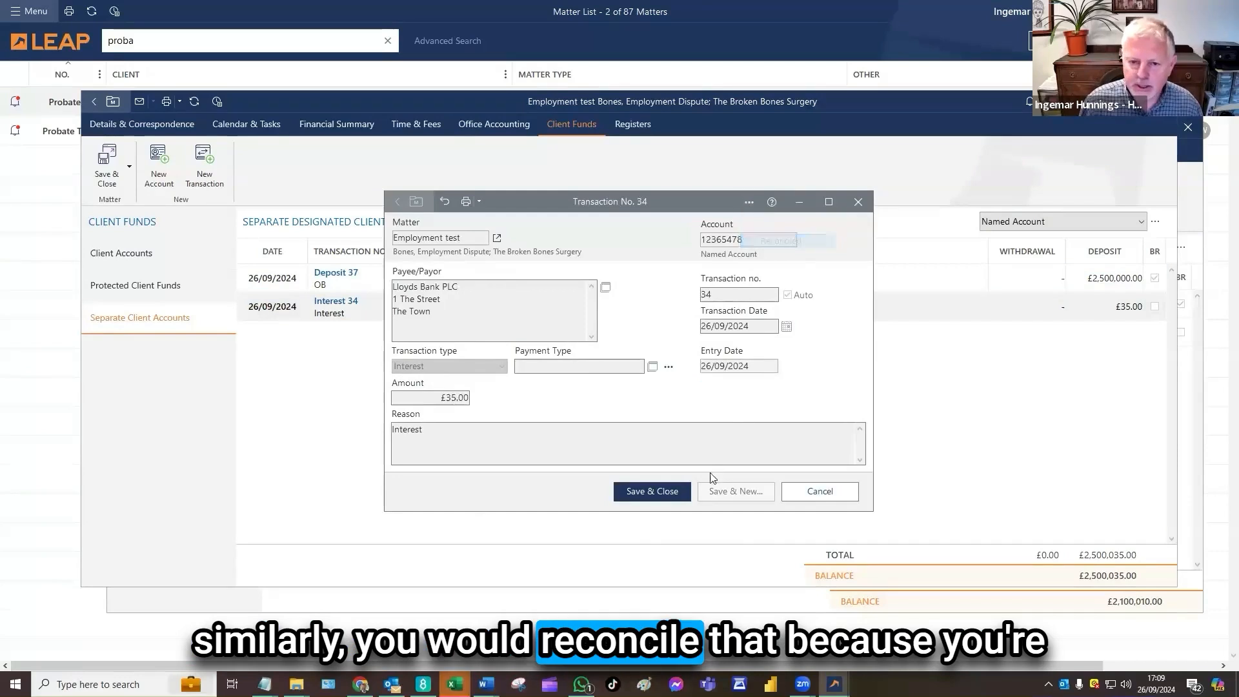
{"action": "left_click", "coordinate": [665, 492]}
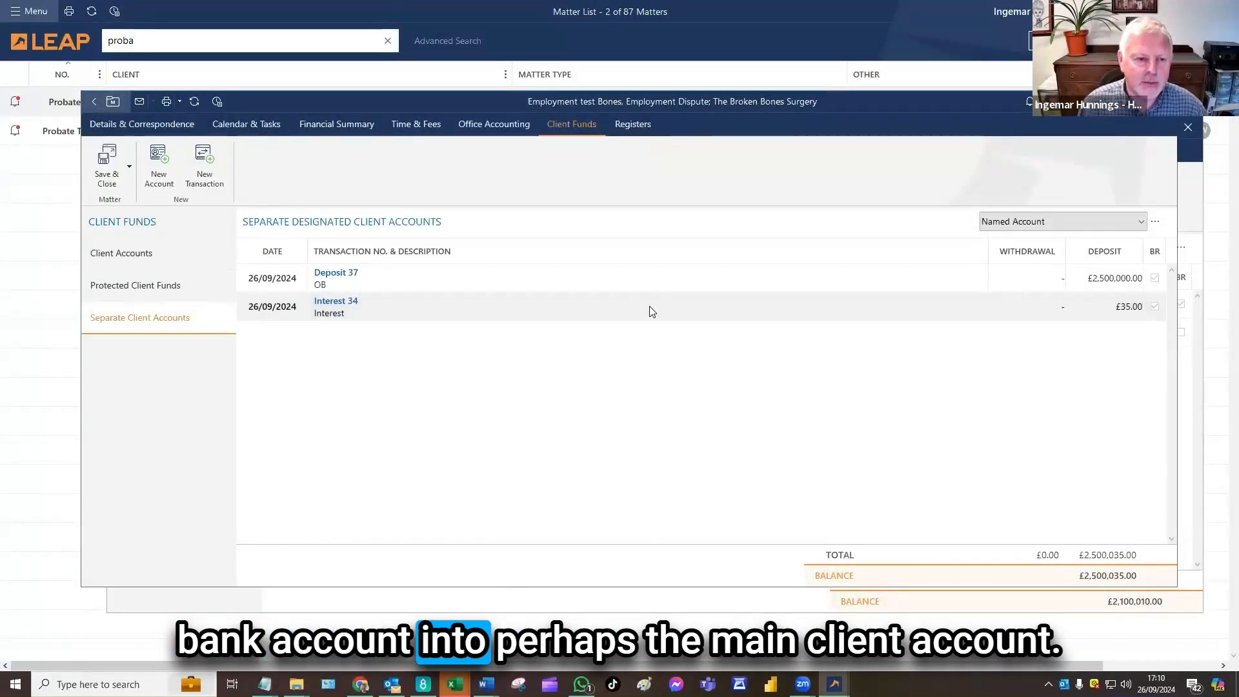
Check the matter's main client account transactions, leave the matter, and open the LEAP reports site in the browser
{"action": "left_click", "coordinate": [182, 262]}
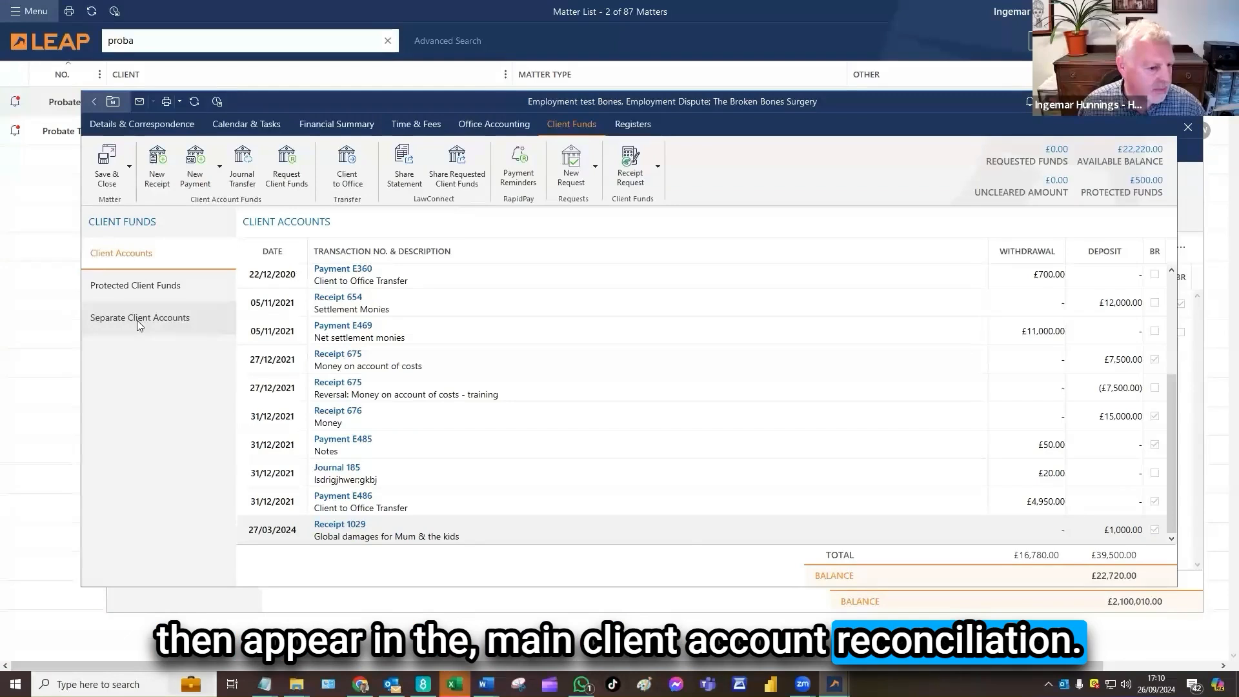
{"action": "left_click", "coordinate": [39, 174]}
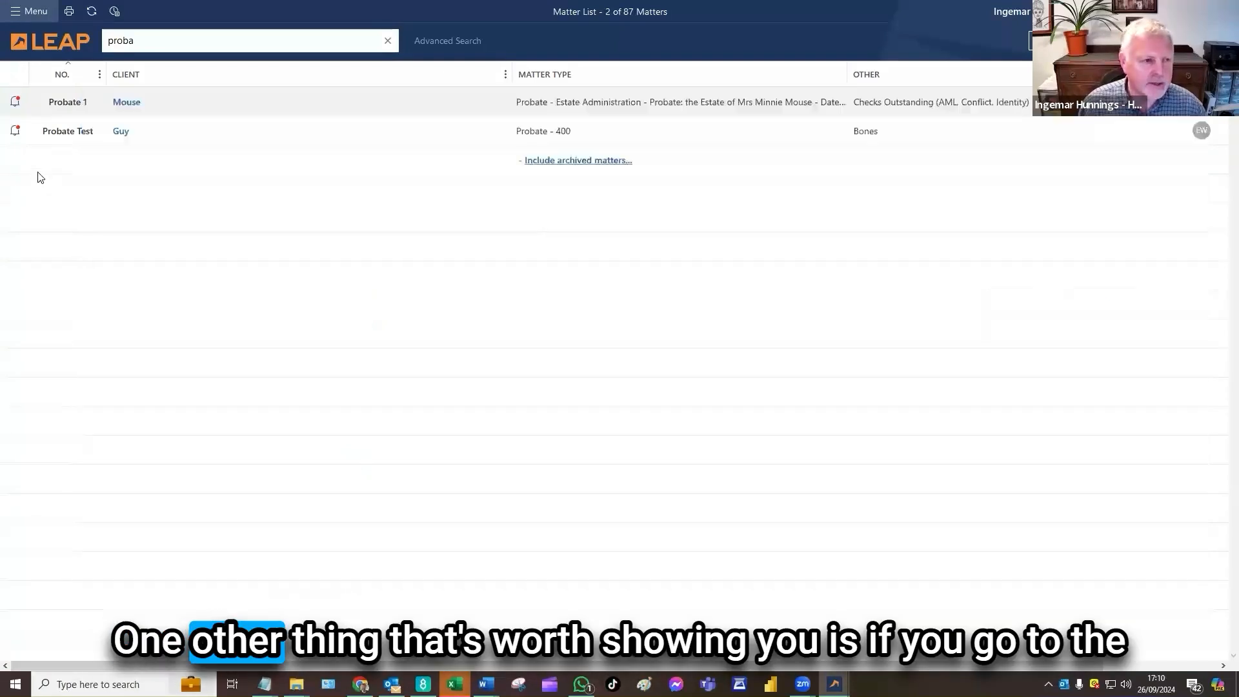
{"action": "left_click", "coordinate": [31, 11]}
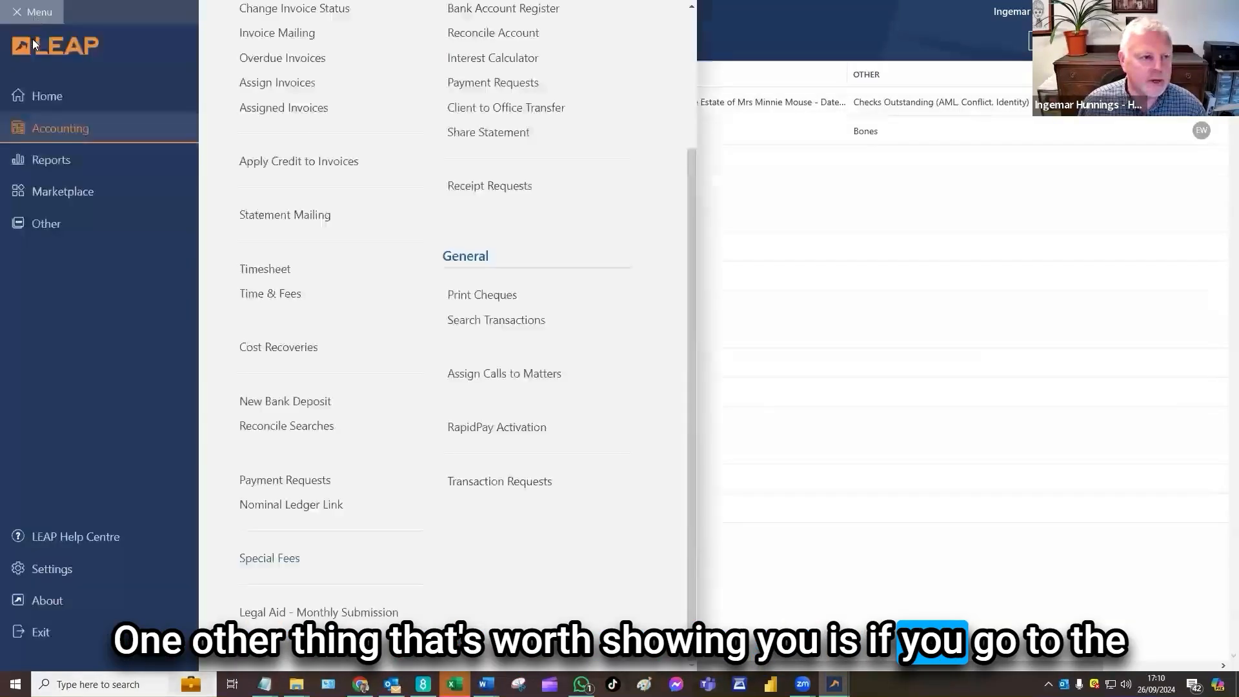
{"action": "left_click", "coordinate": [70, 160]}
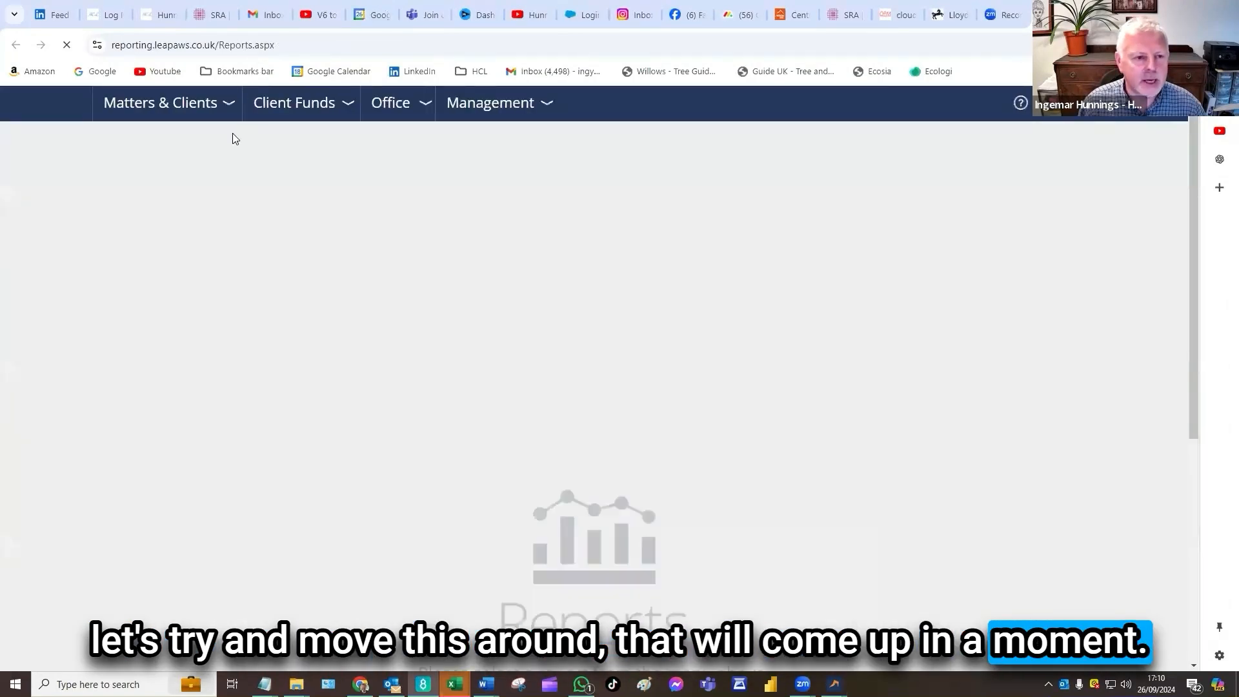
Look over the separate designated client account reports and open the General Client Account End of Month report
{"action": "left_click", "coordinate": [323, 110]}
{"action": "mouse_move", "coordinate": [97, 216]}
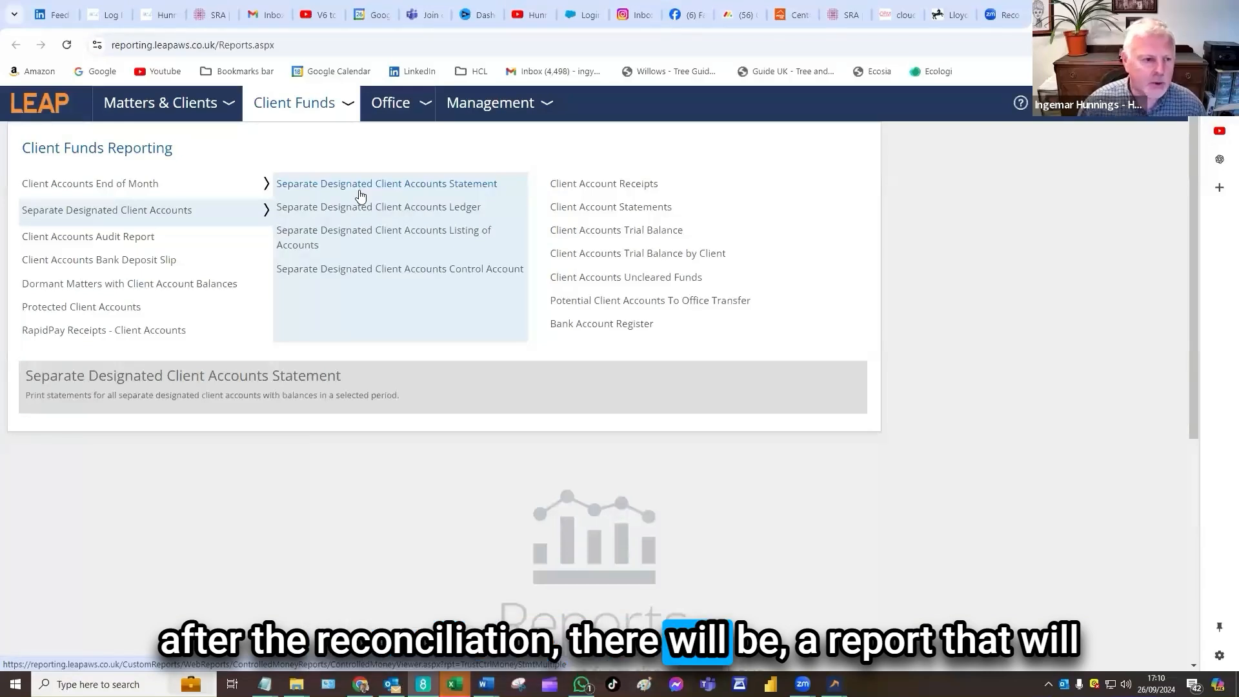
{"action": "mouse_move", "coordinate": [197, 195]}
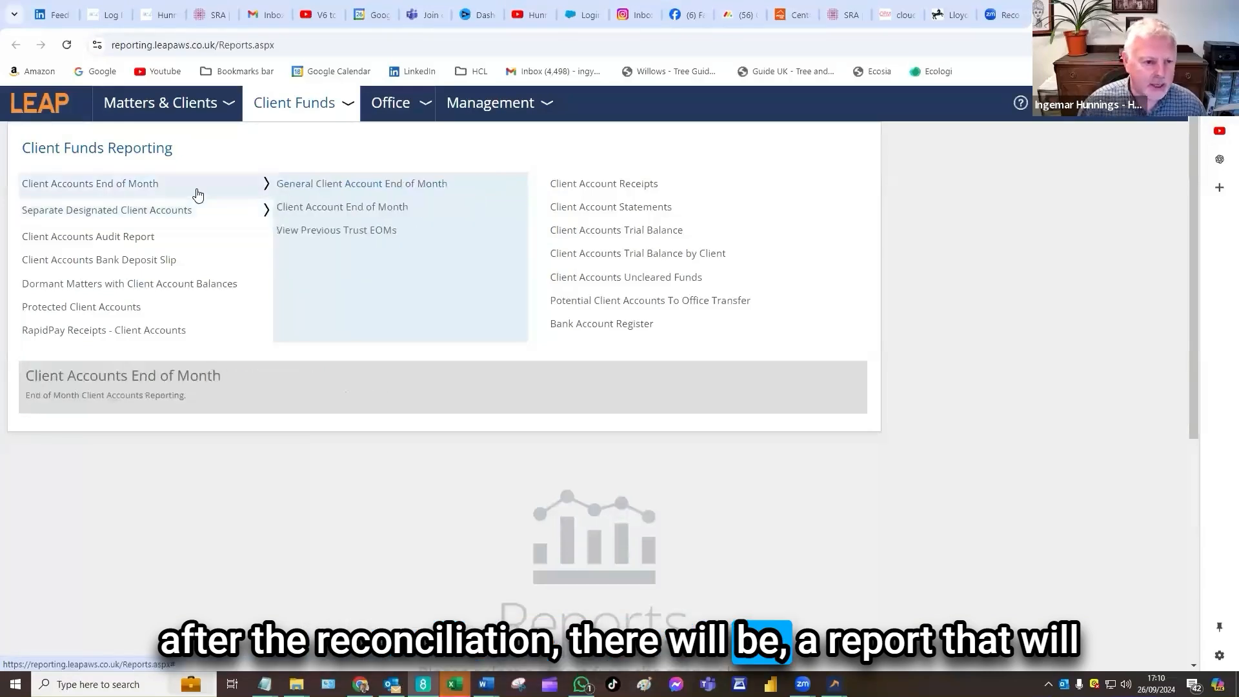
{"action": "left_click", "coordinate": [380, 188]}
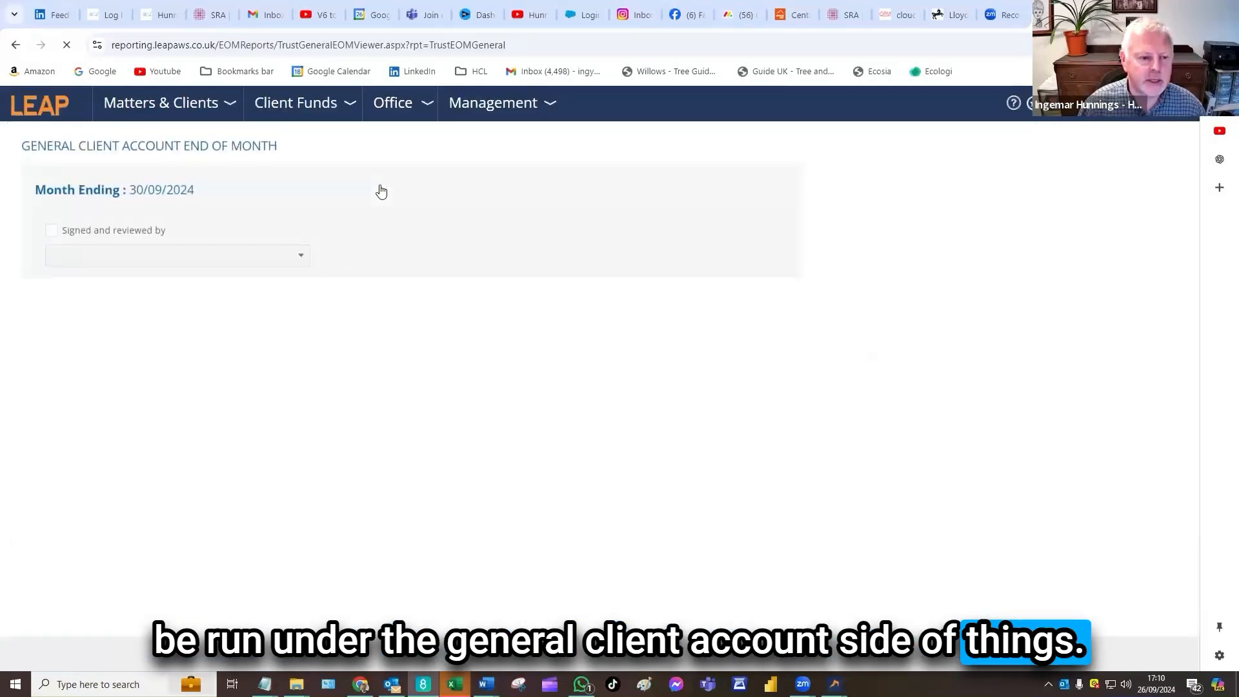
Open the previous trust end of month reports and expand the general reports for August 2024
{"action": "mouse_move", "coordinate": [348, 116]}
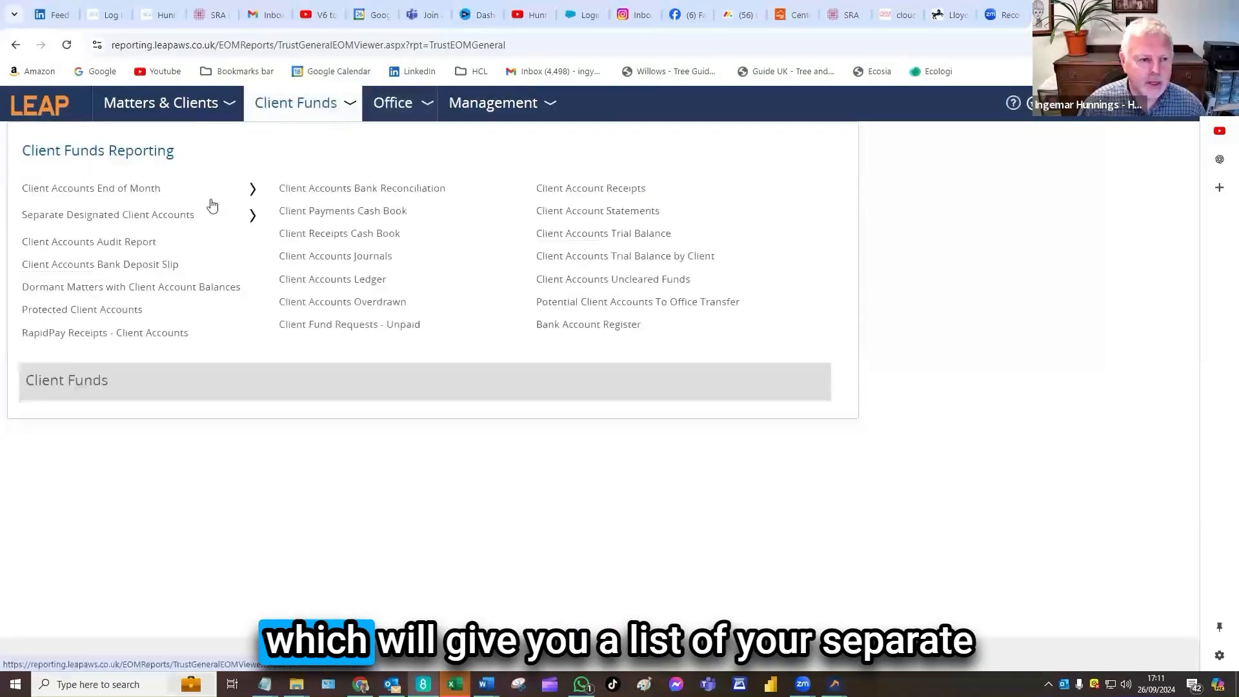
{"action": "mouse_move", "coordinate": [208, 200]}
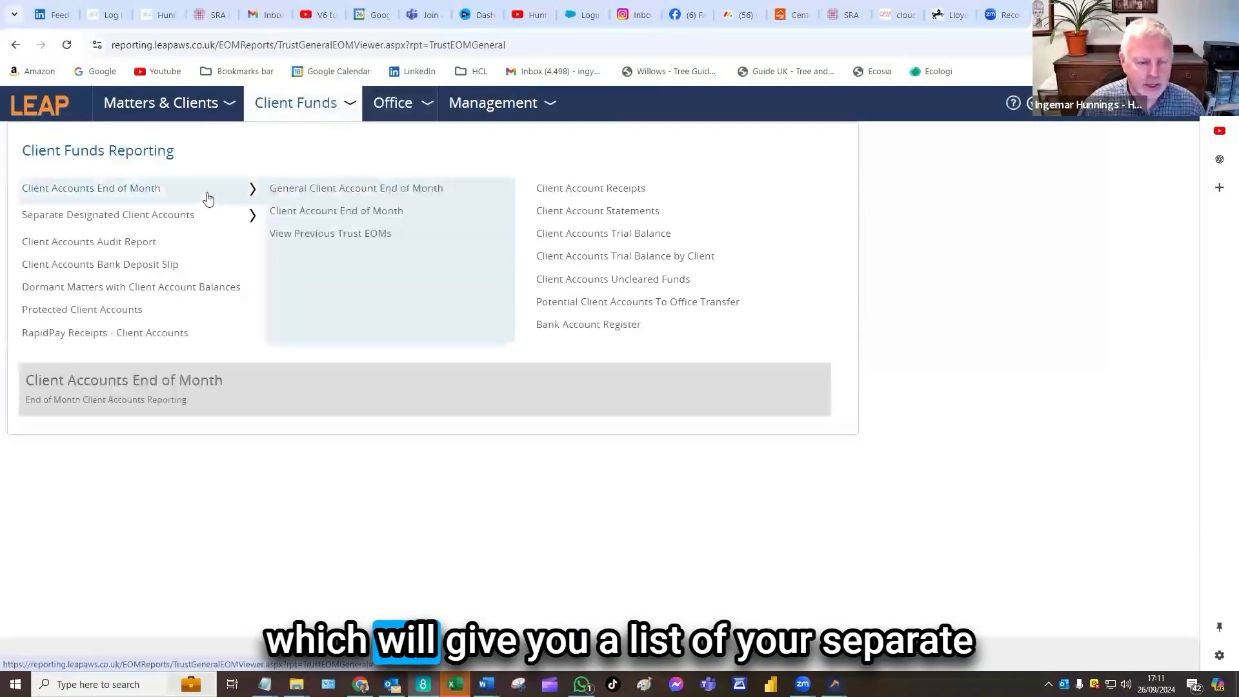
{"action": "left_click", "coordinate": [347, 236]}
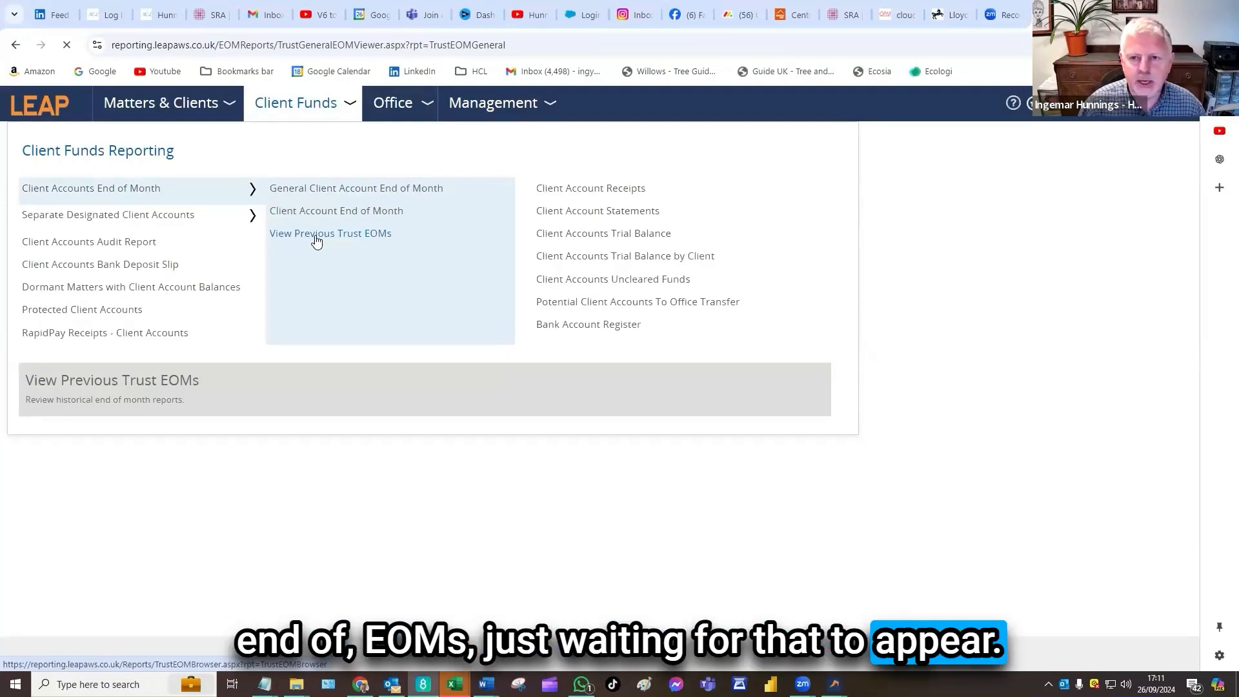
{"action": "left_click", "coordinate": [71, 561]}
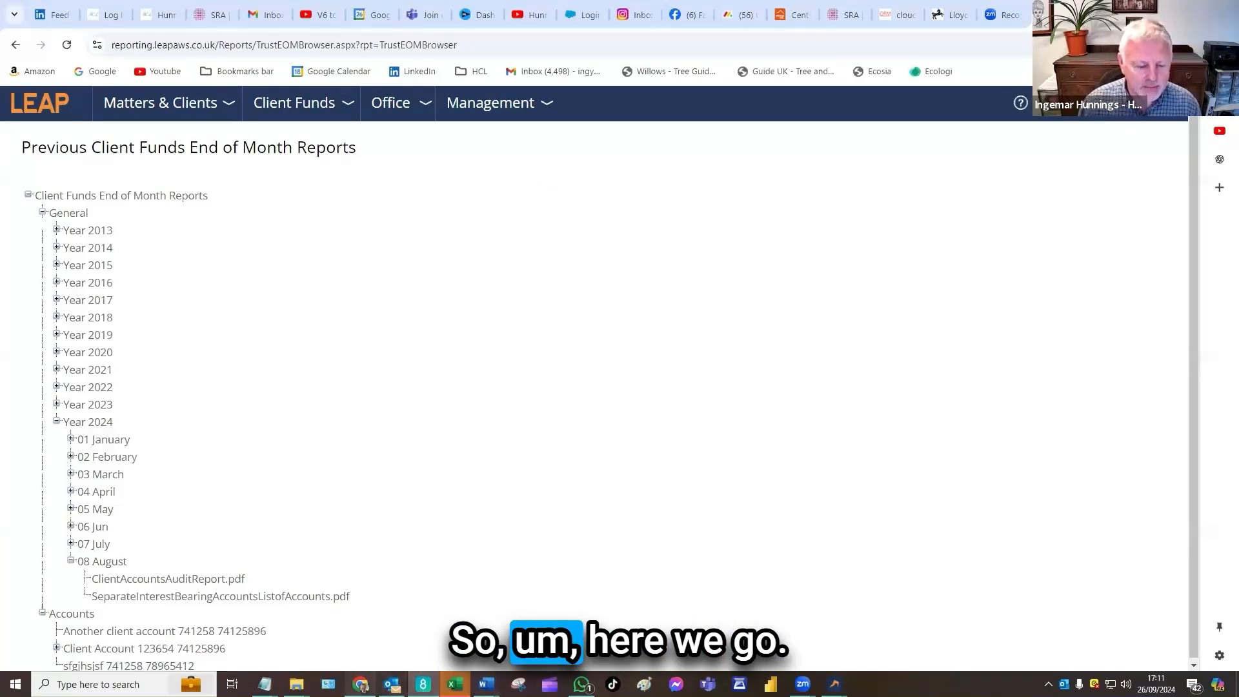
Switch to the other browser window and view the Hunnings Consultancy website's home page
{"action": "left_click", "coordinate": [349, 603]}
{"action": "left_click", "coordinate": [615, 15]}
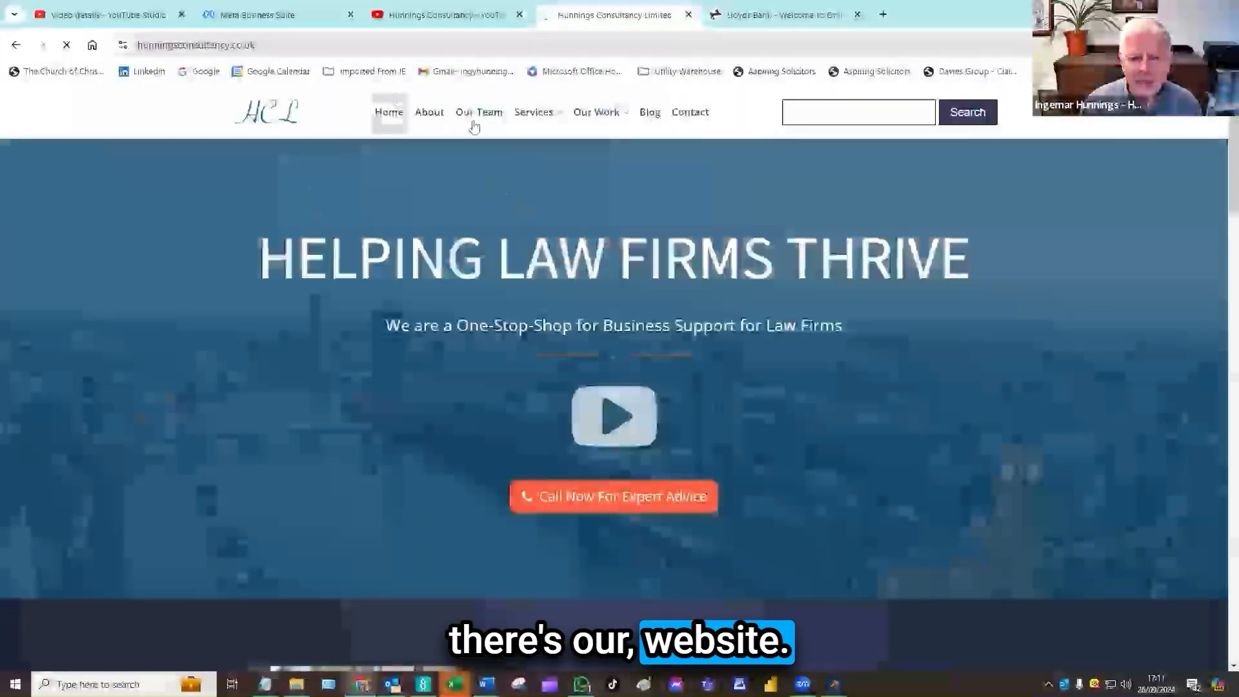
{"action": "mouse_move", "coordinate": [533, 112]}
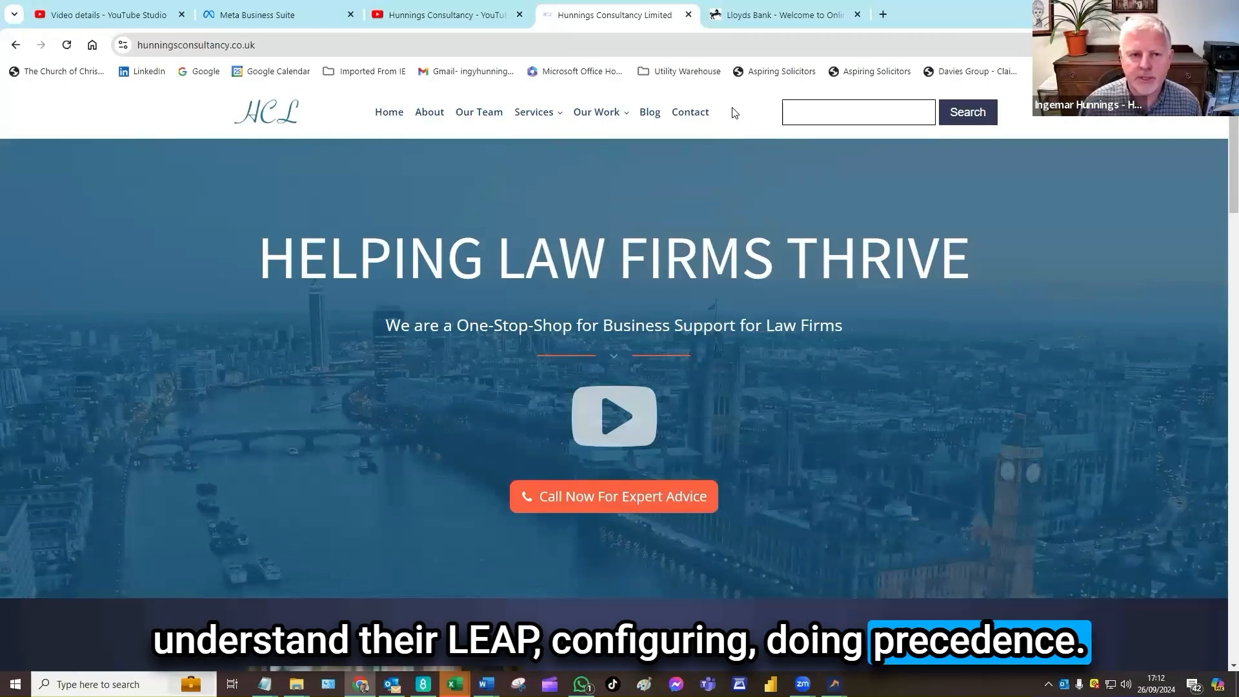
Open the LEAP Guides playlist on the Hunnings Consultancy YouTube channel and look through its videos
{"action": "left_click", "coordinate": [445, 14]}
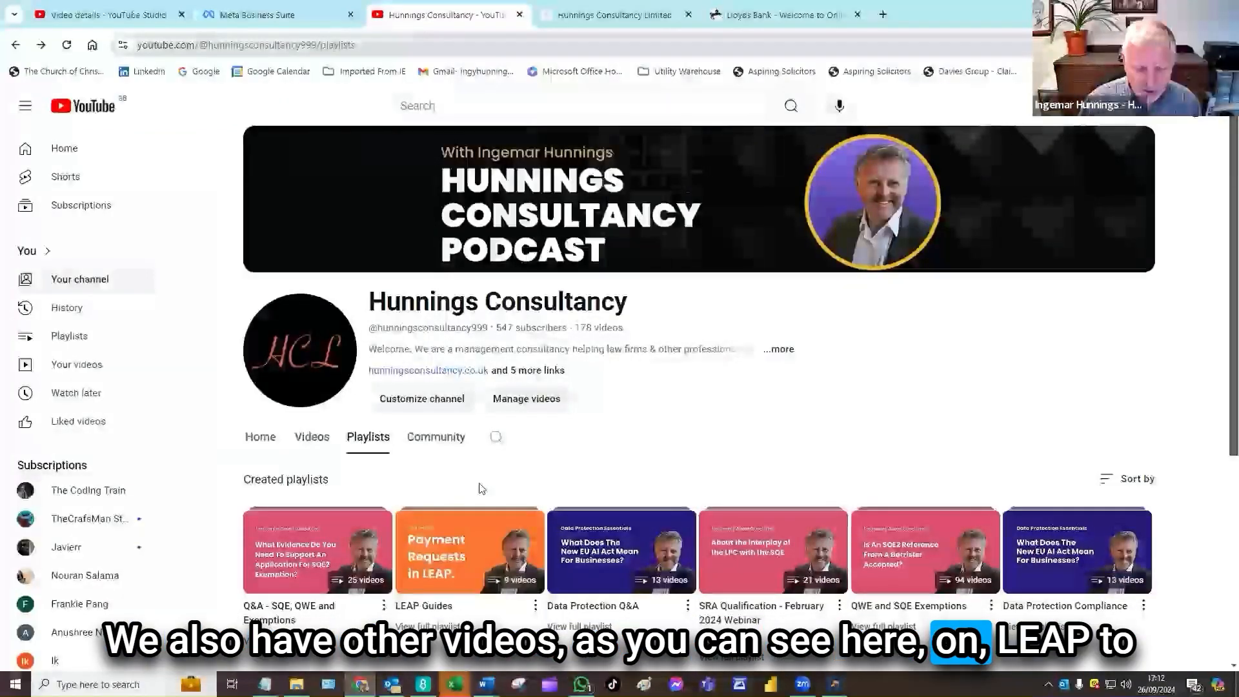
{"action": "left_click", "coordinate": [444, 630]}
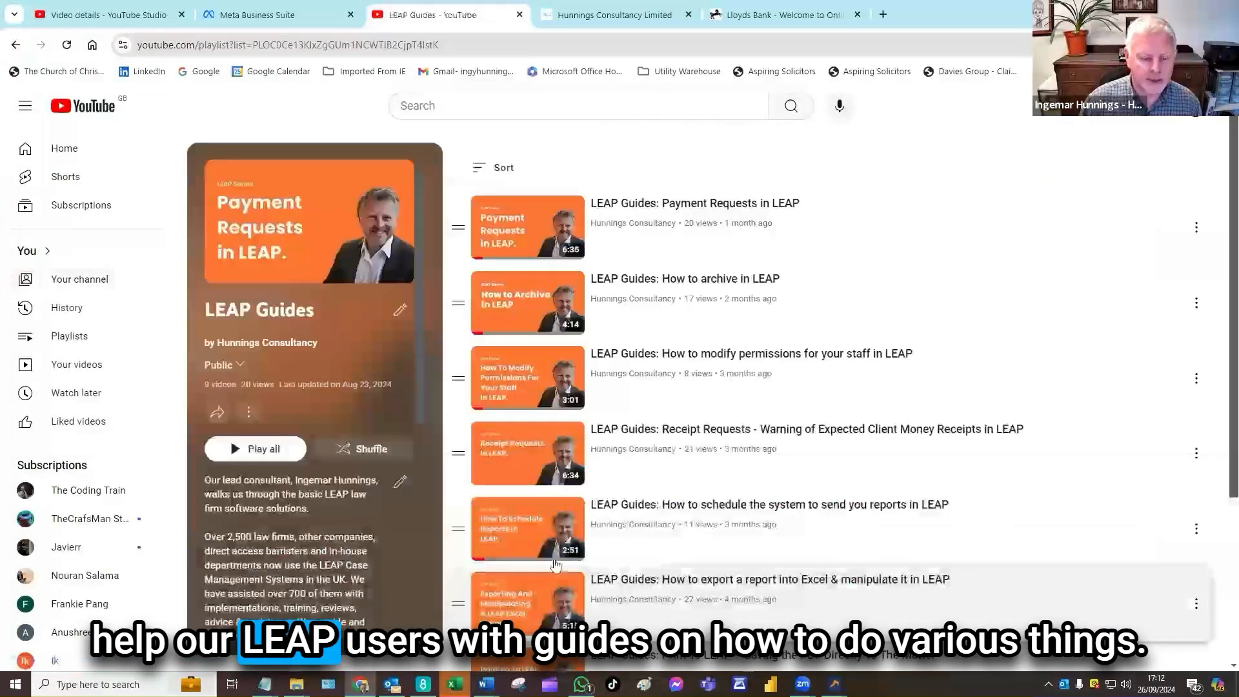
{"action": "scroll", "coordinate": [721, 359], "scroll_direction": "down", "scroll_amount": 1}
{"action": "scroll", "coordinate": [722, 359], "scroll_direction": "down", "scroll_amount": 2}
{"action": "scroll", "coordinate": [742, 336], "scroll_direction": "up", "scroll_amount": 4}
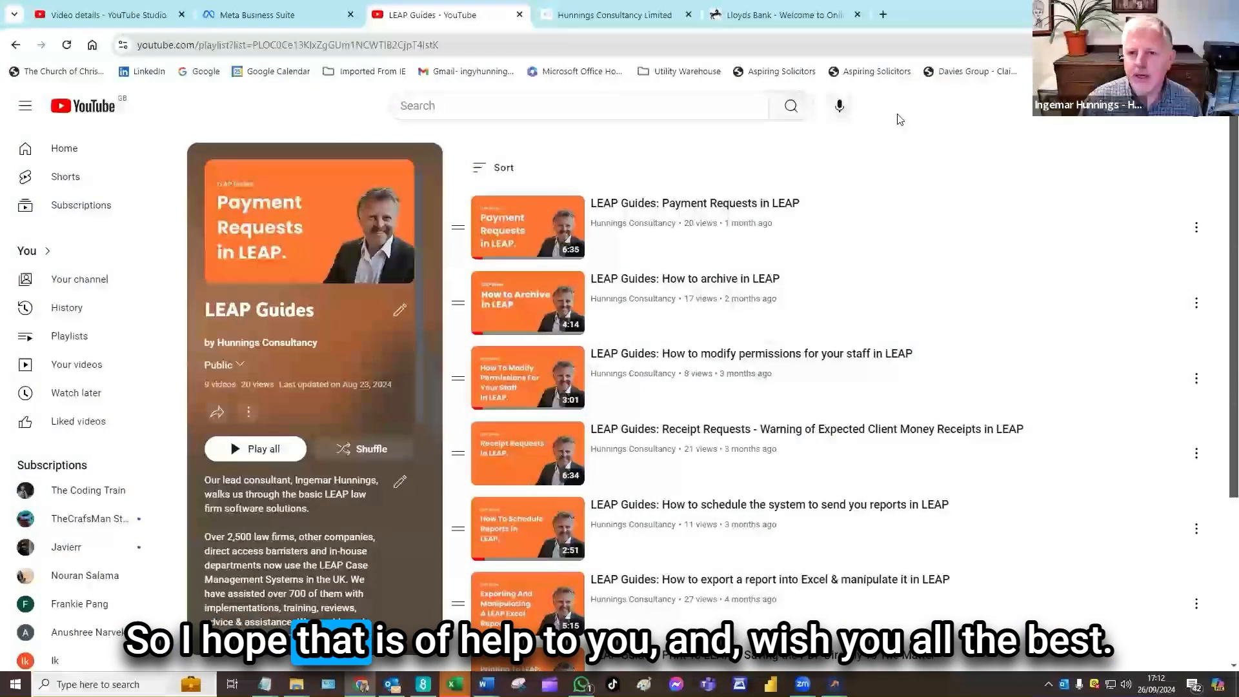